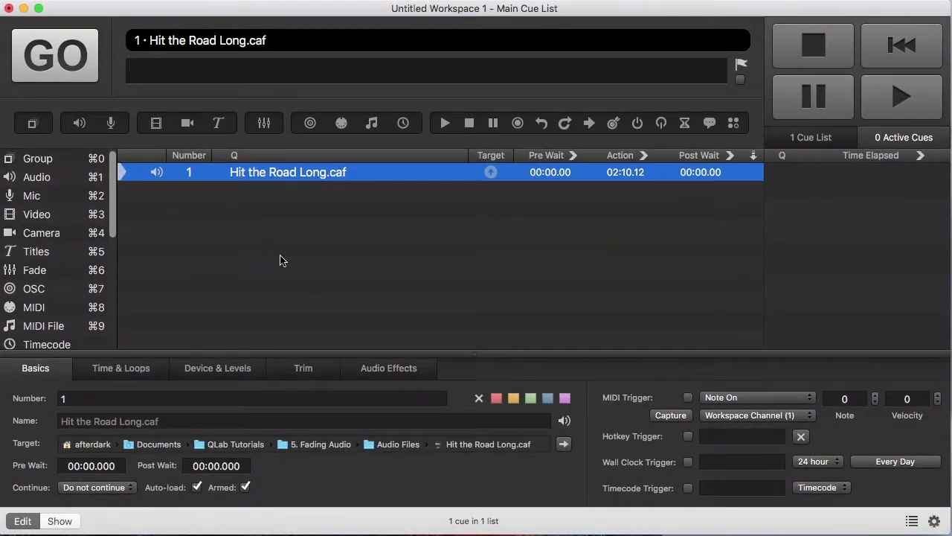
Step: Add a Fade cue below the audio cue and target it at Hit the Road Long.caf
drag(44, 272, 238, 239)
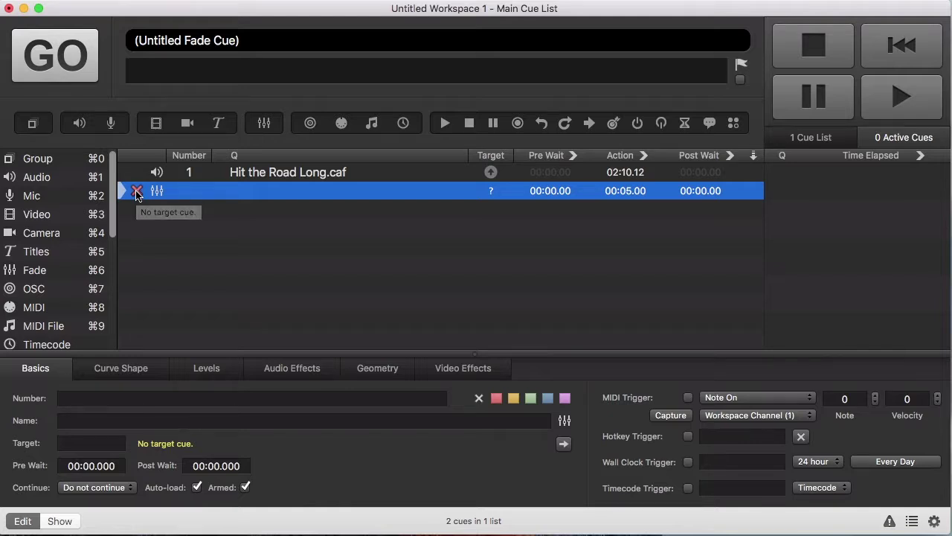
click(274, 174)
drag(274, 173, 303, 195)
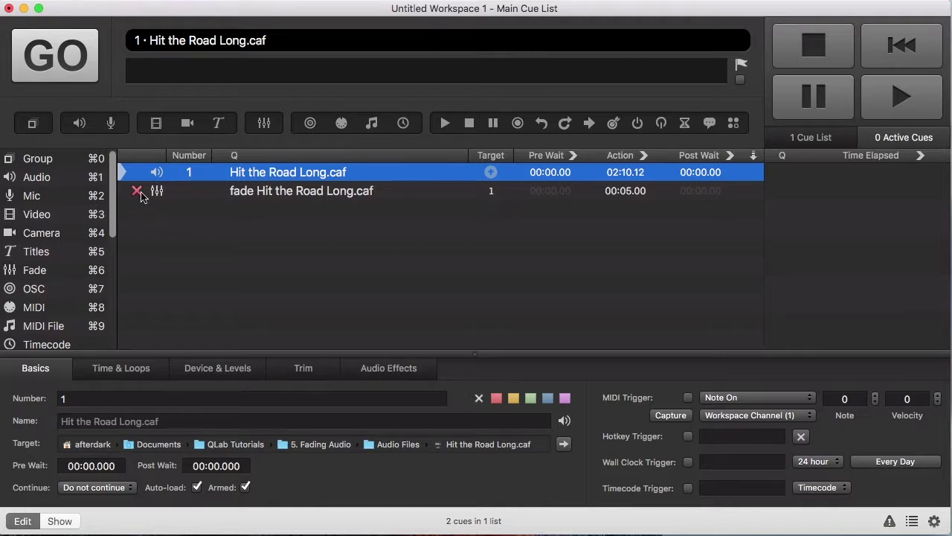
Step: Set the fade cue's master level to -INF so it fades the track to silence
mouse_move(141, 195)
click(298, 192)
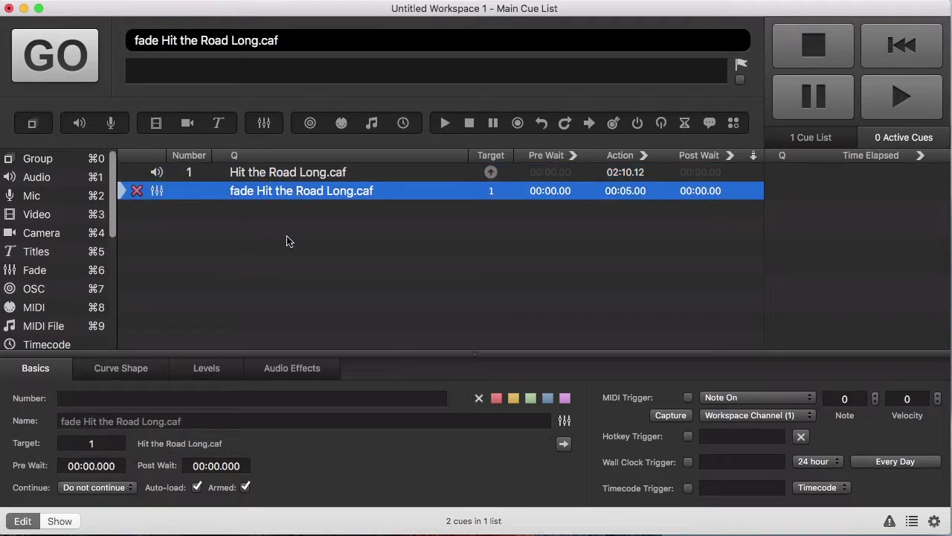
click(205, 374)
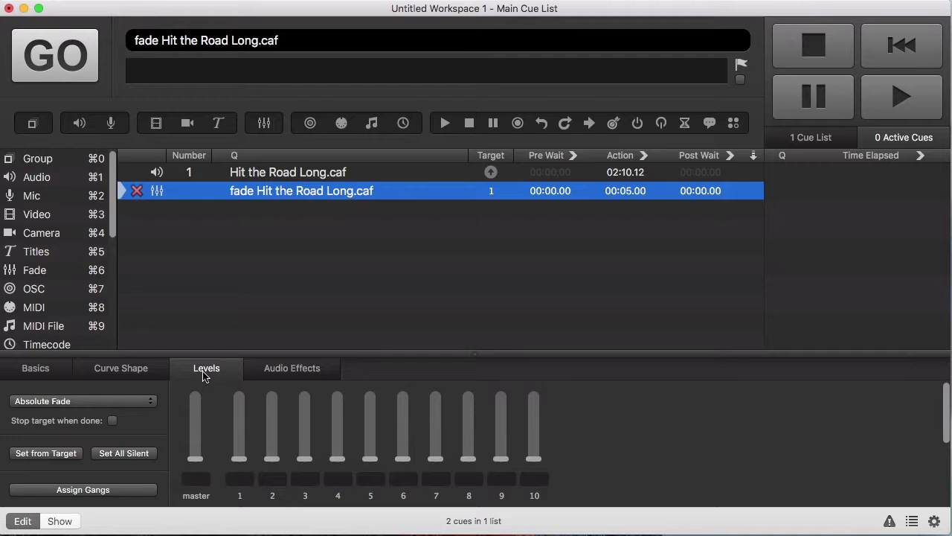
click(195, 460)
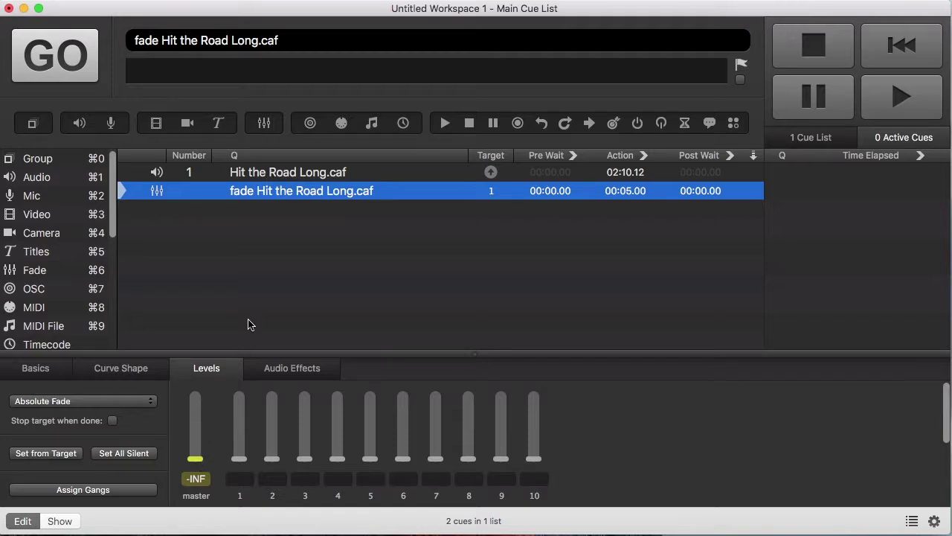
Step: Play Hit the Road Long.caf, run its fade cue, and stop all playback
click(303, 177)
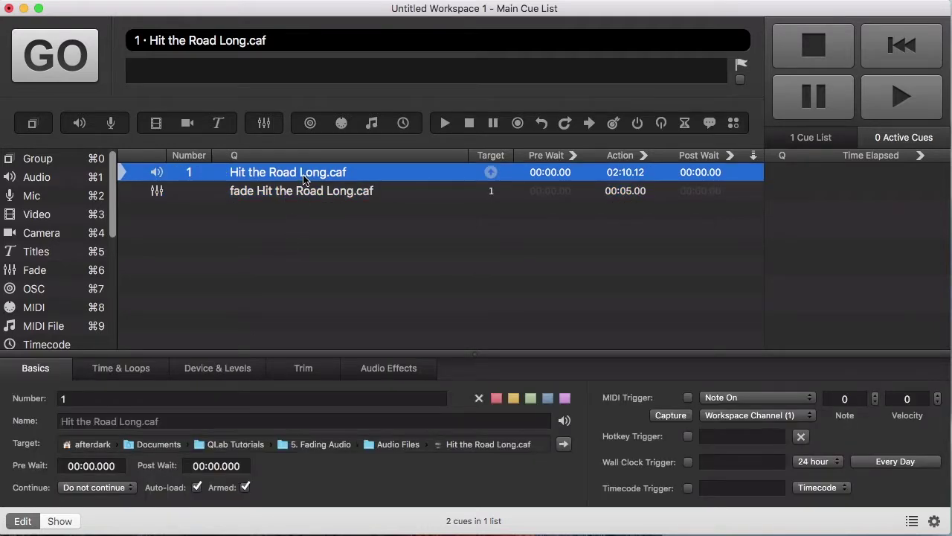
key(space)
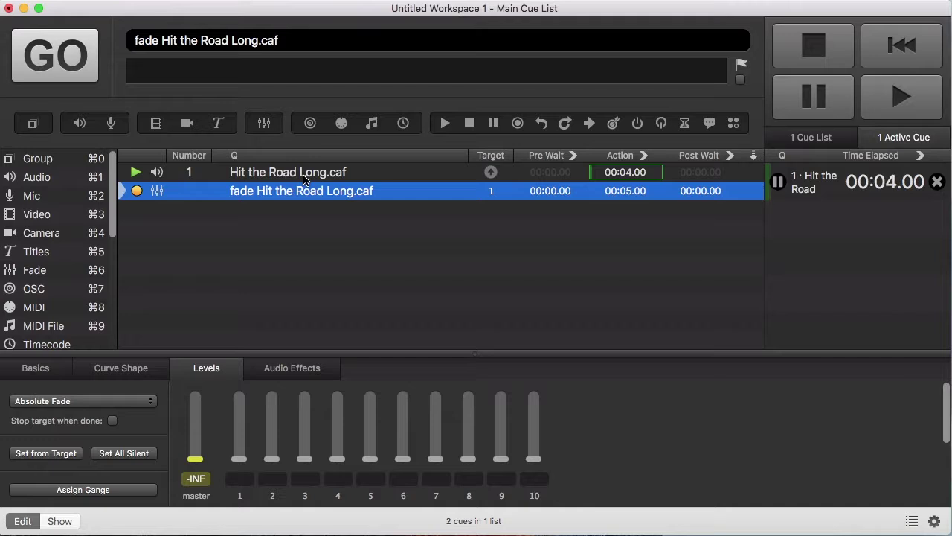
key(space)
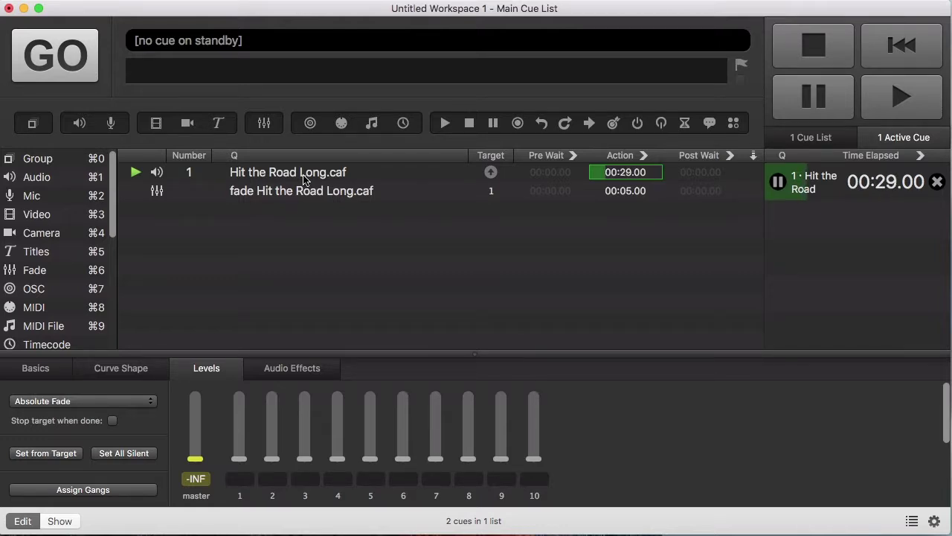
key(Escape)
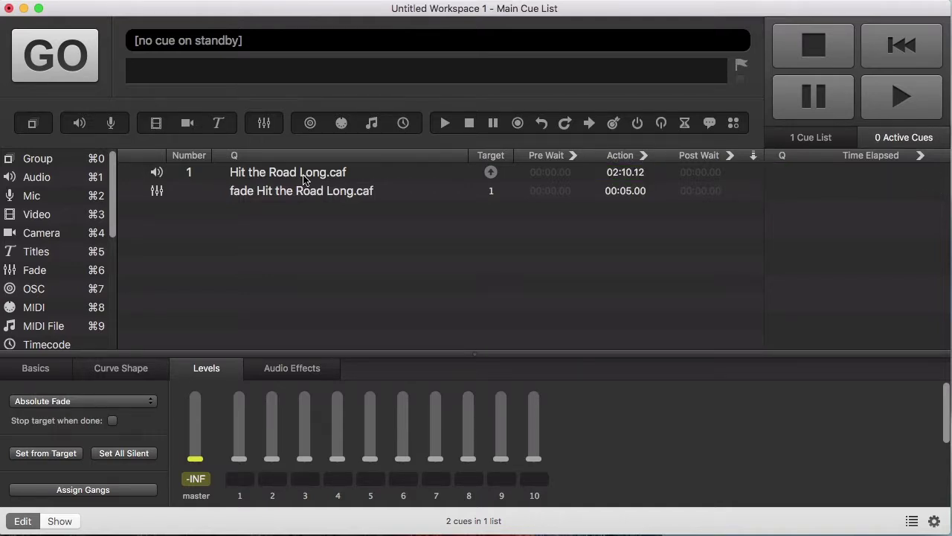
Step: Make the fade cue stop its target when done, and test it by playing the audio cue followed by the fade
click(313, 194)
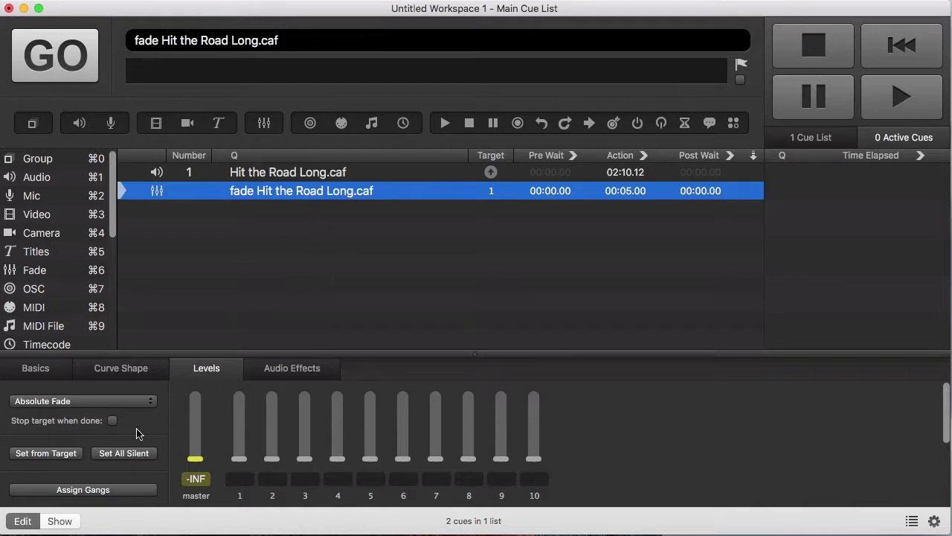
click(112, 421)
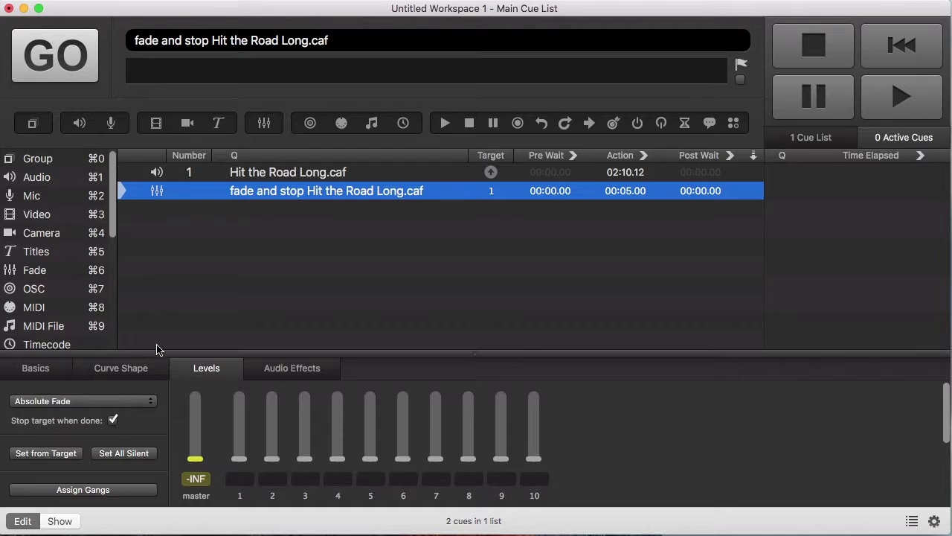
click(262, 174)
key(space)
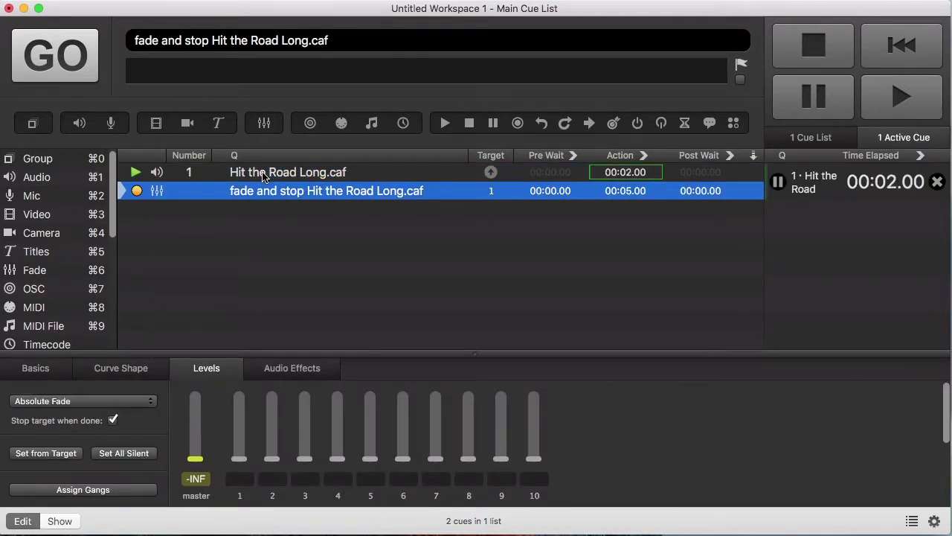
key(space)
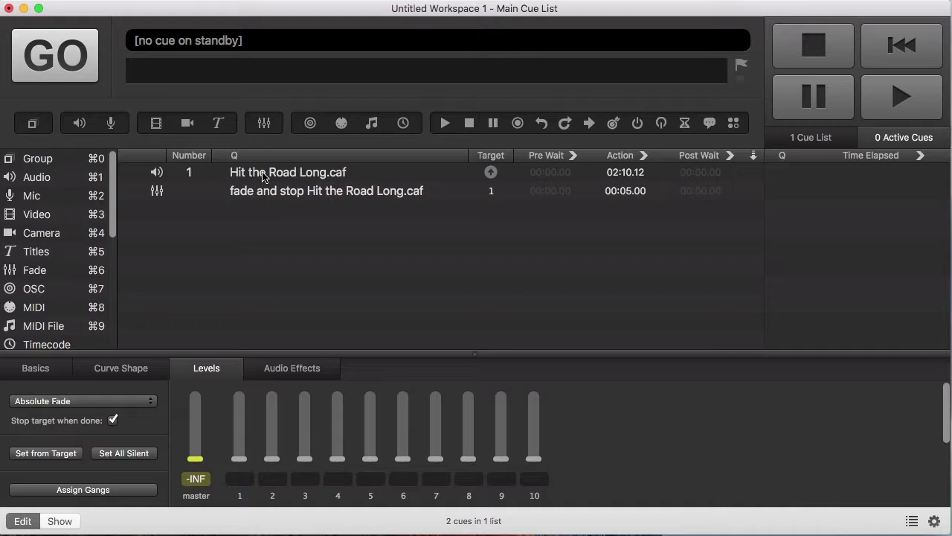
Step: Add a Group cue below the fade cue and fill it with all the audio files from the Music folder in Finder
drag(47, 156, 218, 232)
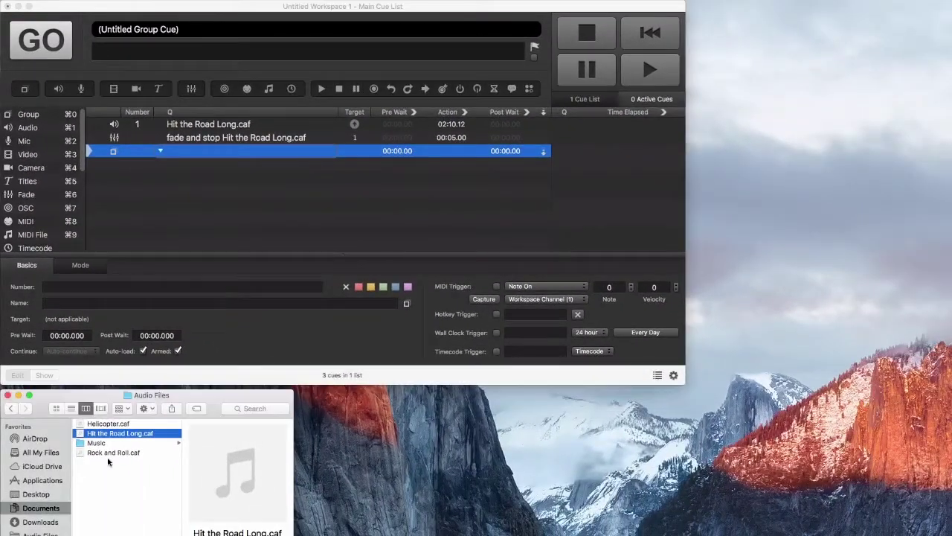
click(108, 442)
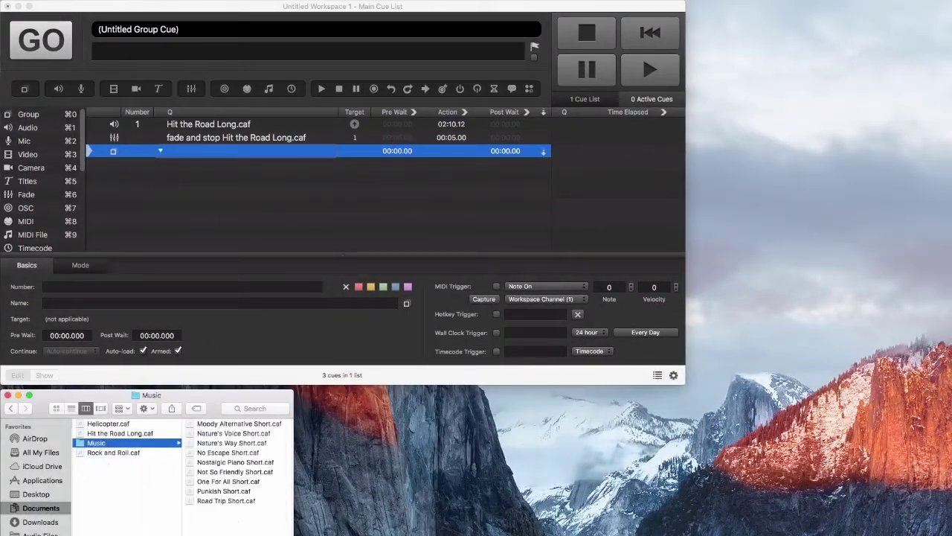
drag(240, 506, 233, 157)
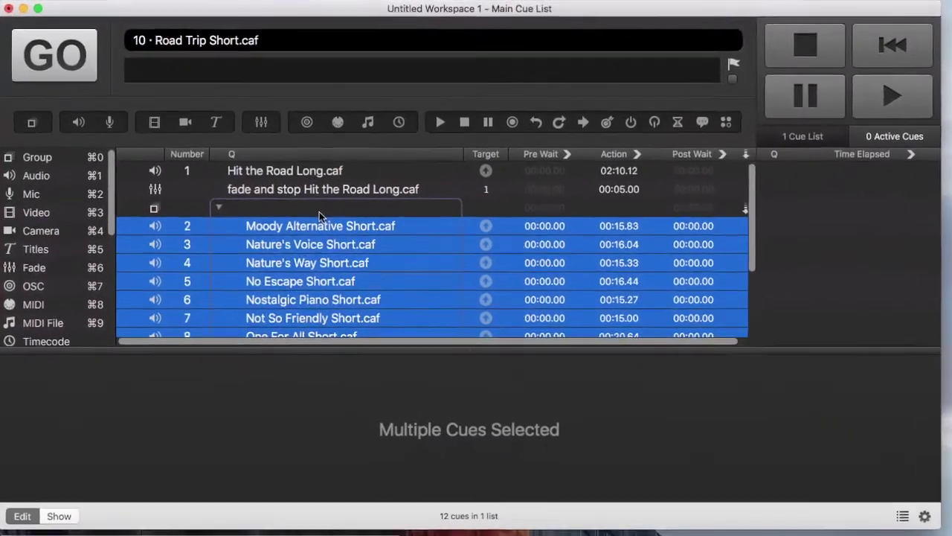
Step: Set cues 2 to 9 in the group, Moody Alternative Short.caf through Punkish Short.caf, to auto-follow
click(751, 230)
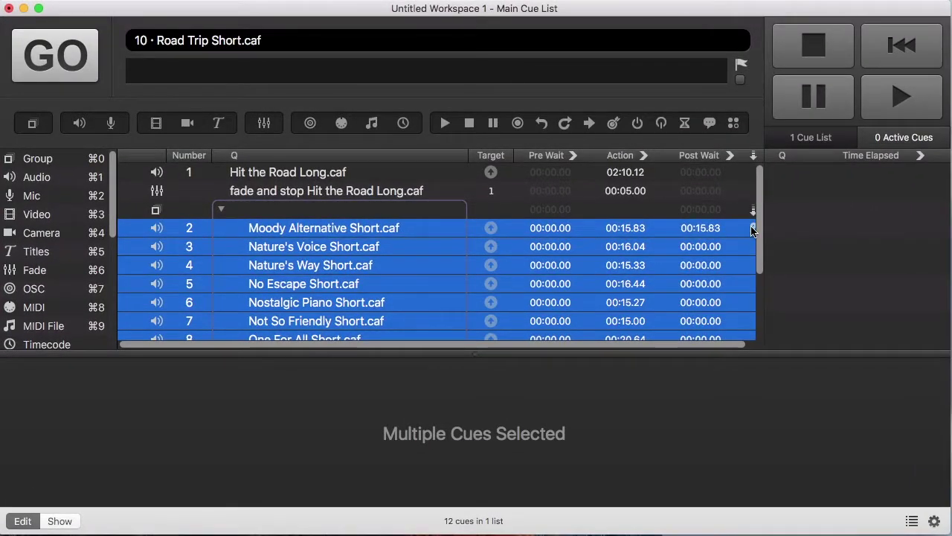
click(752, 246)
click(752, 265)
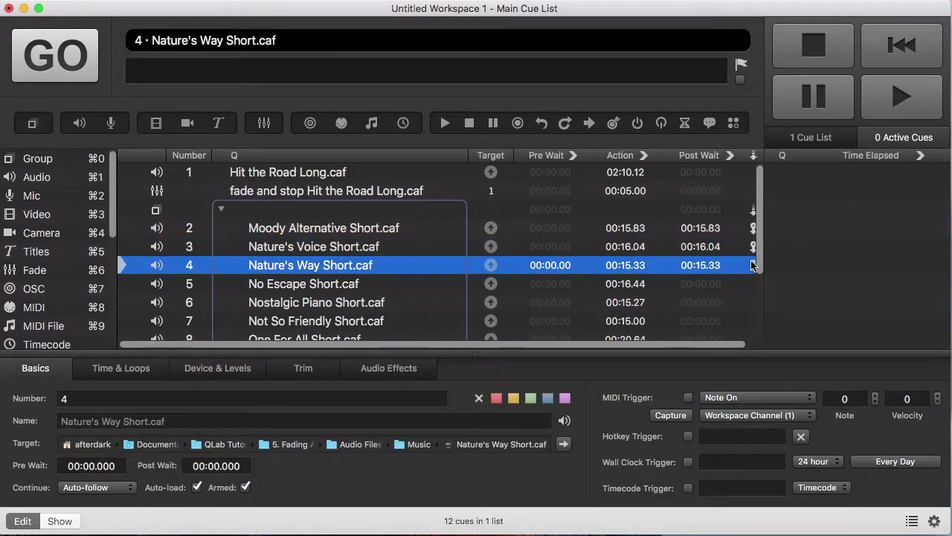
click(752, 283)
click(752, 302)
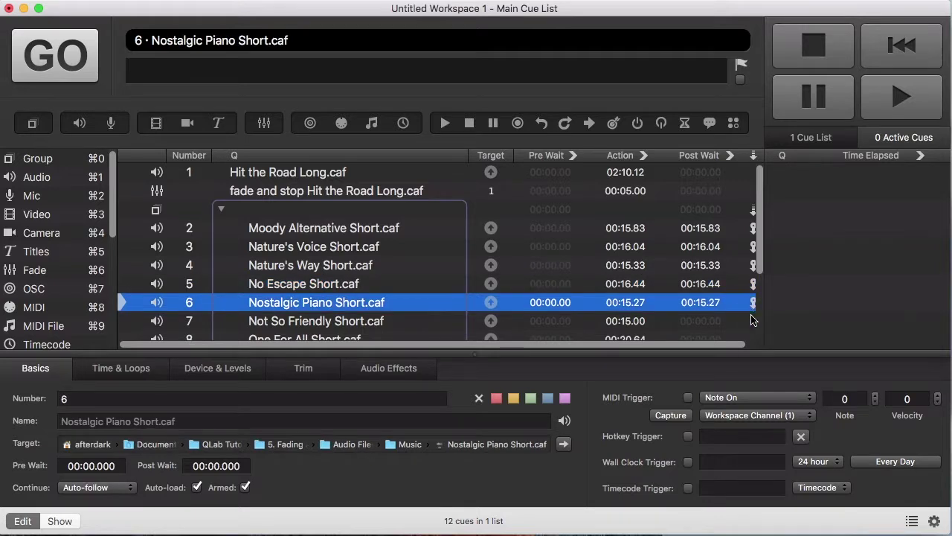
click(752, 320)
scroll(751, 322, down, 2)
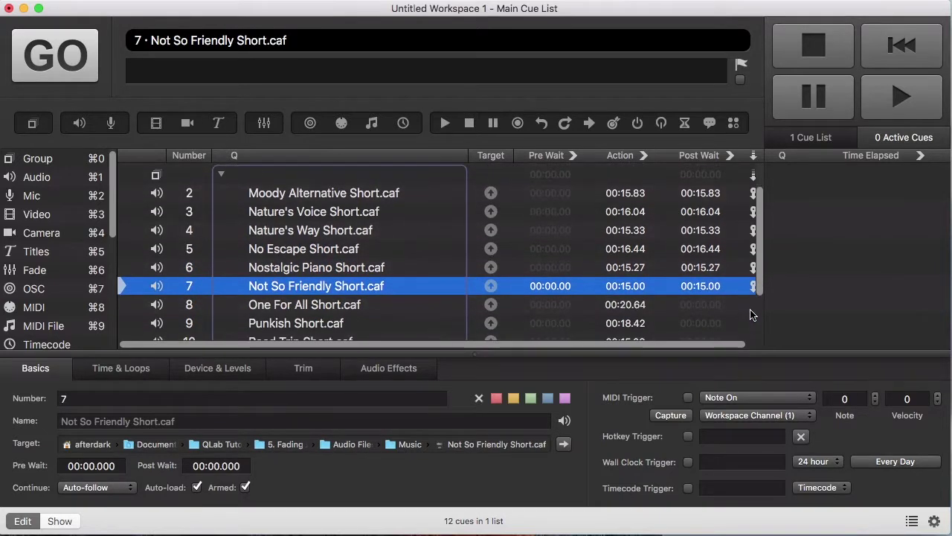
click(752, 304)
click(752, 324)
click(751, 324)
scroll(751, 324, down, 2)
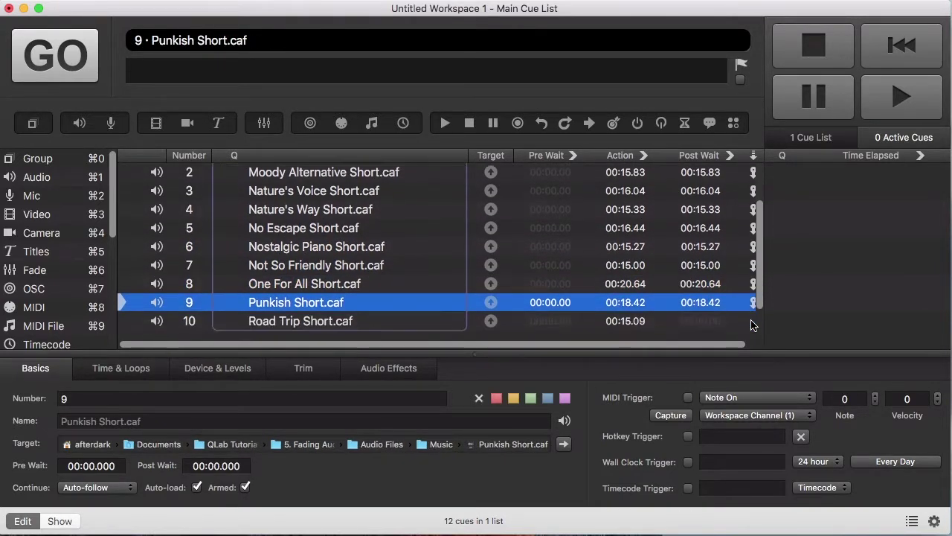
Step: Name the group cue "Music Whilst Audience Enter" and collapse it
scroll(751, 324, up, 5)
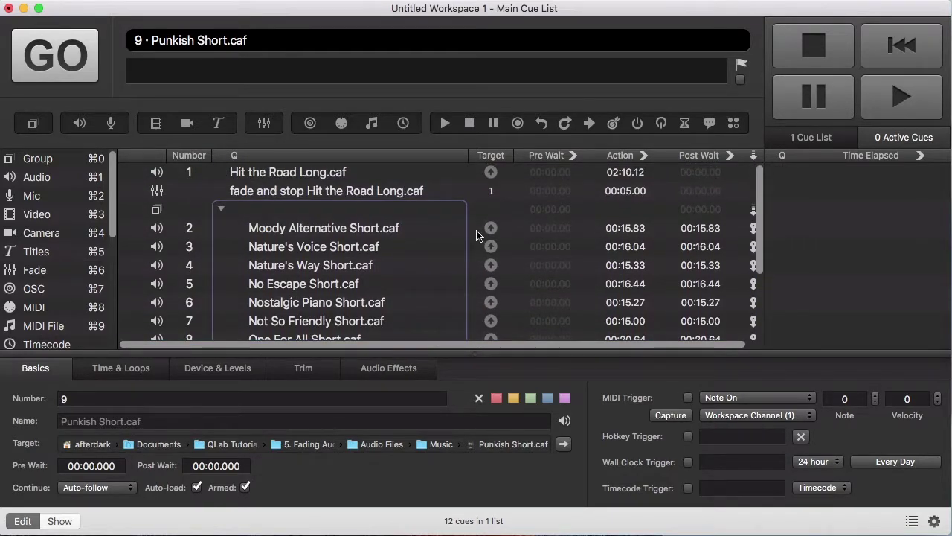
click(431, 216)
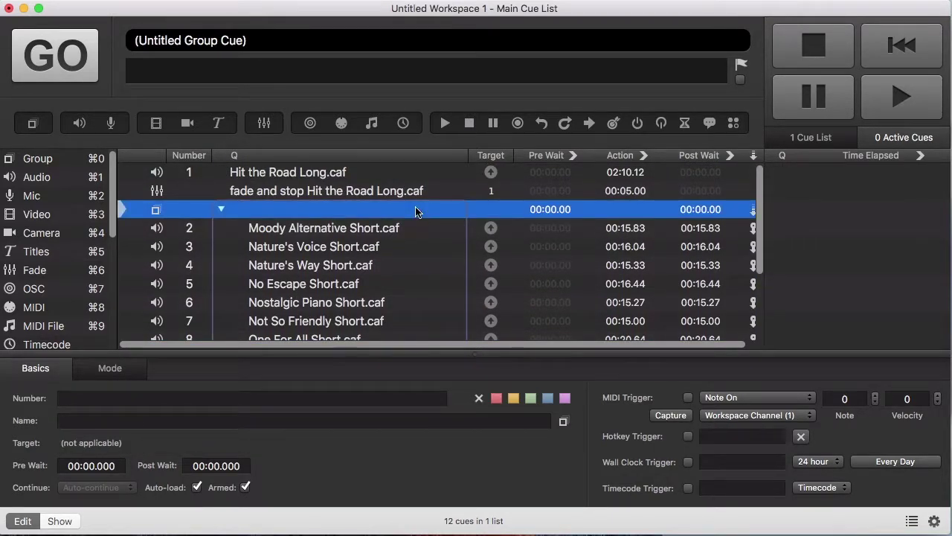
double_click(416, 209)
text(Music W)
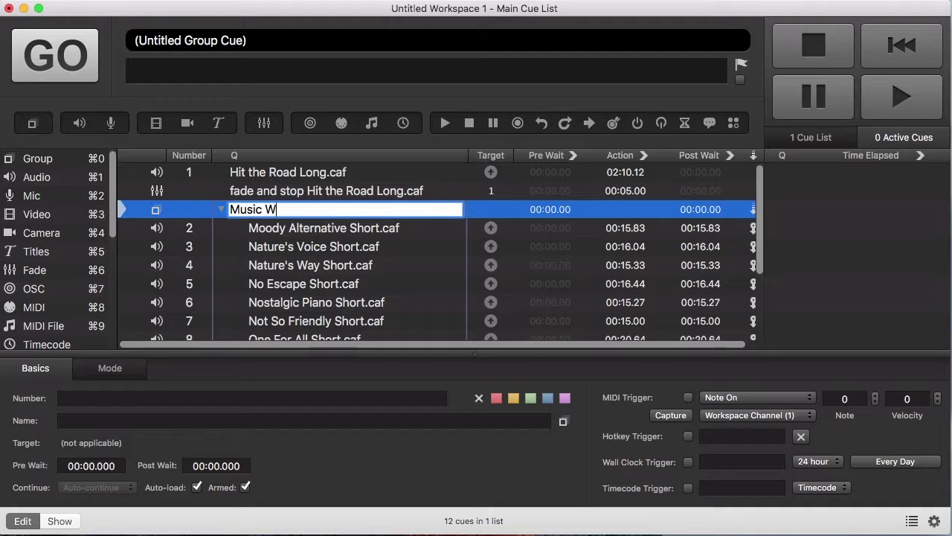
text(hilst Audience Enter)
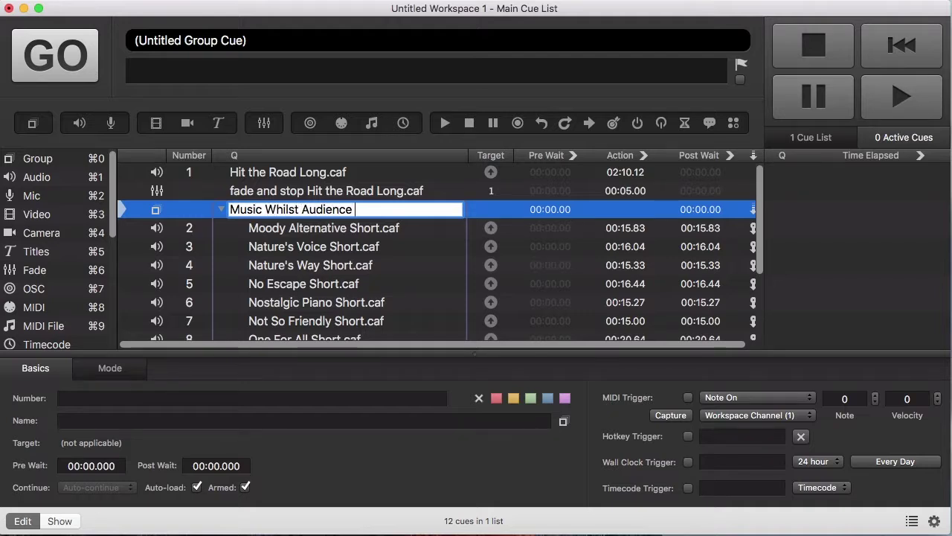
key(Return)
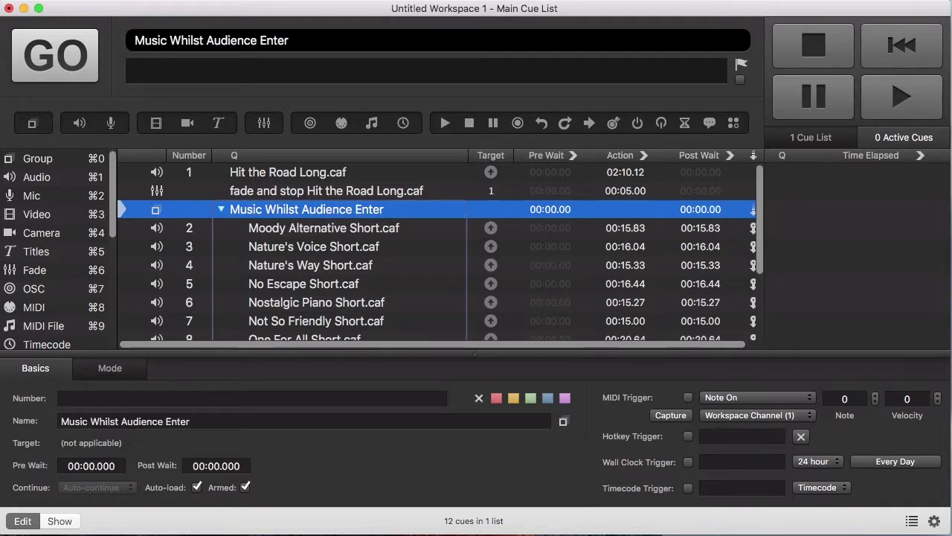
click(221, 210)
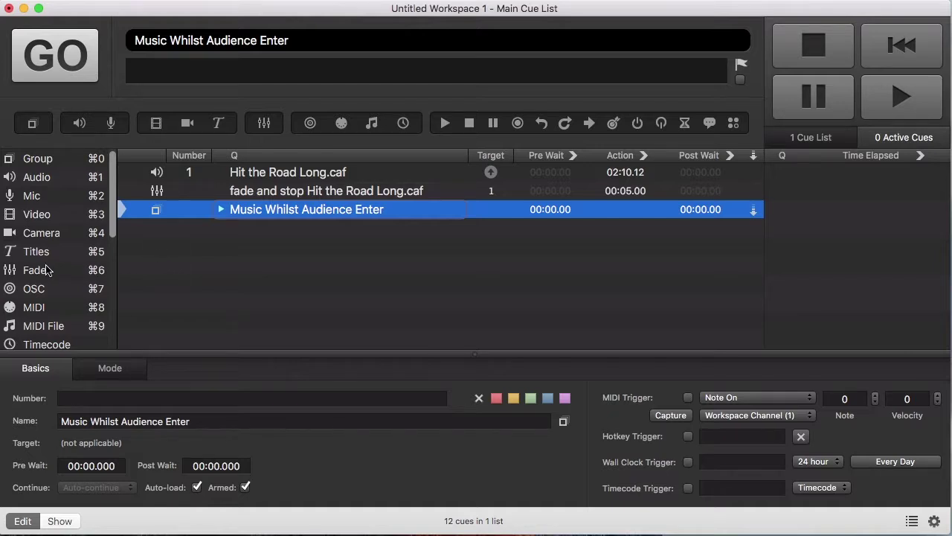
Step: Add a Fade cue targeting the Music Whilst Audience Enter group, keeping it a relative fade with the master level at -14.9
drag(54, 269, 207, 257)
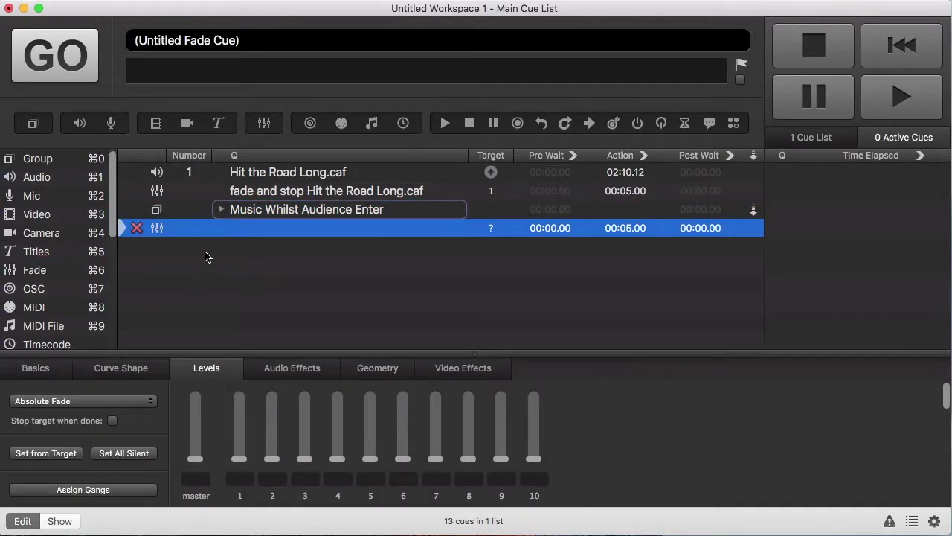
drag(272, 214, 287, 233)
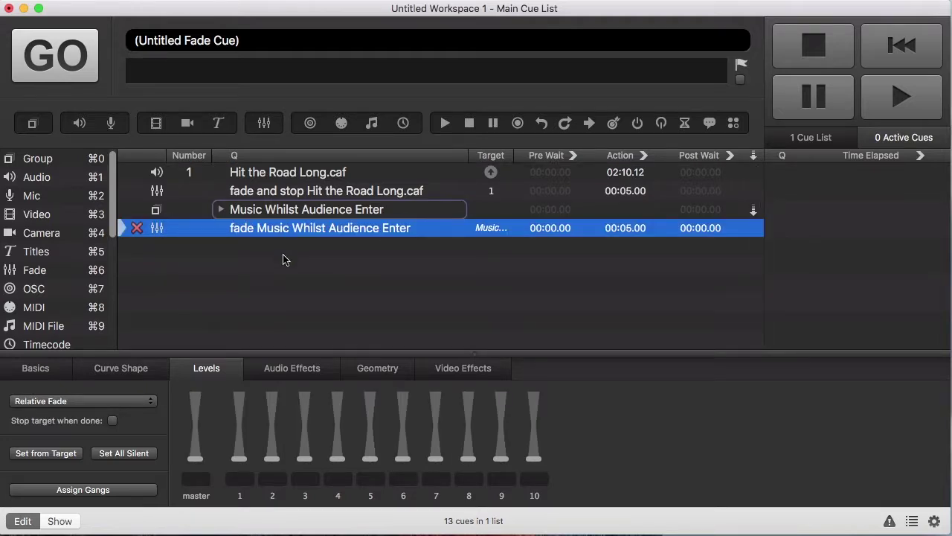
click(155, 402)
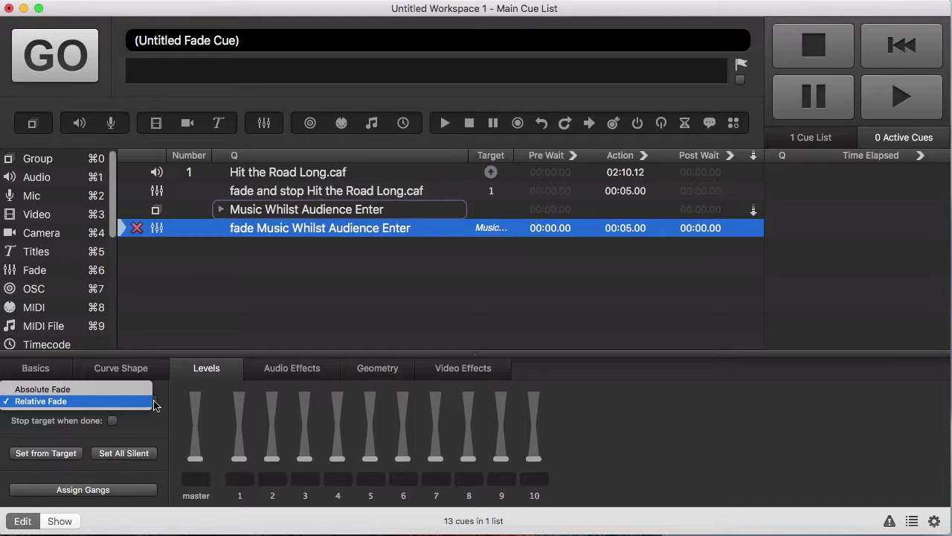
click(154, 401)
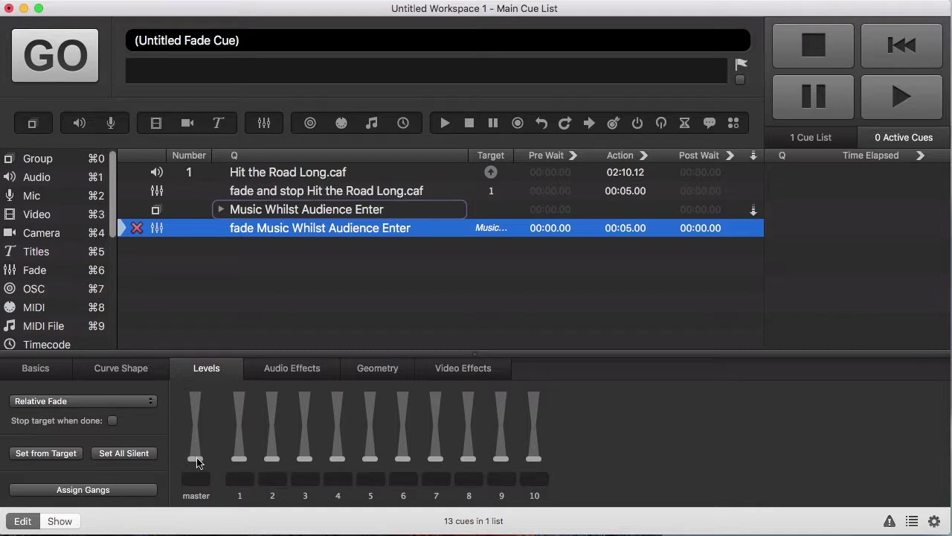
drag(198, 457, 201, 439)
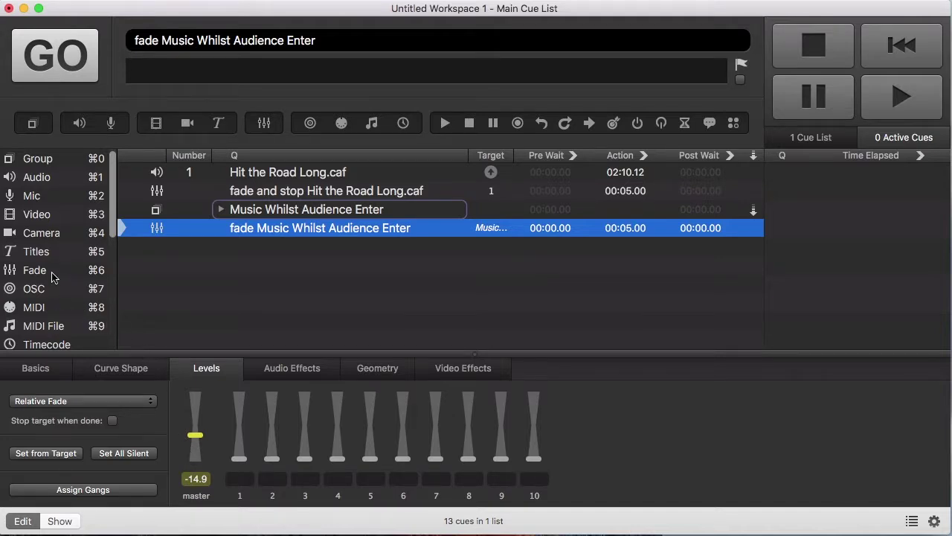
Step: Add a second relative Fade cue targeting the Music Whilst Audience Enter group, with the master level at +14.9
drag(52, 278, 246, 261)
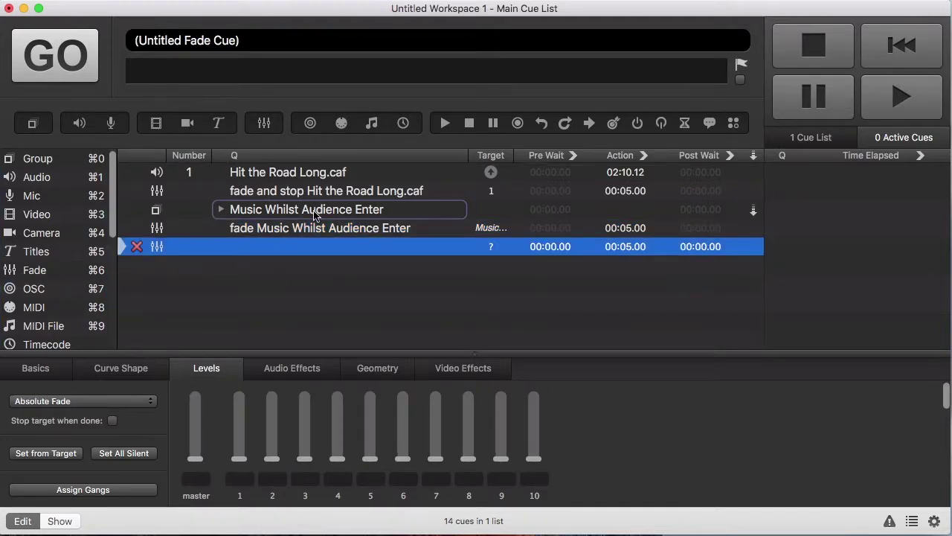
drag(314, 214, 331, 247)
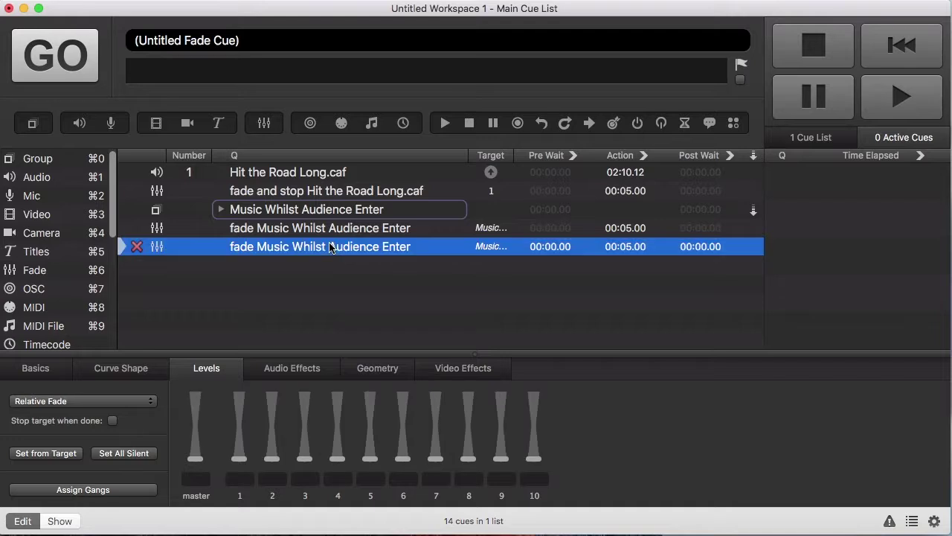
drag(195, 458, 199, 424)
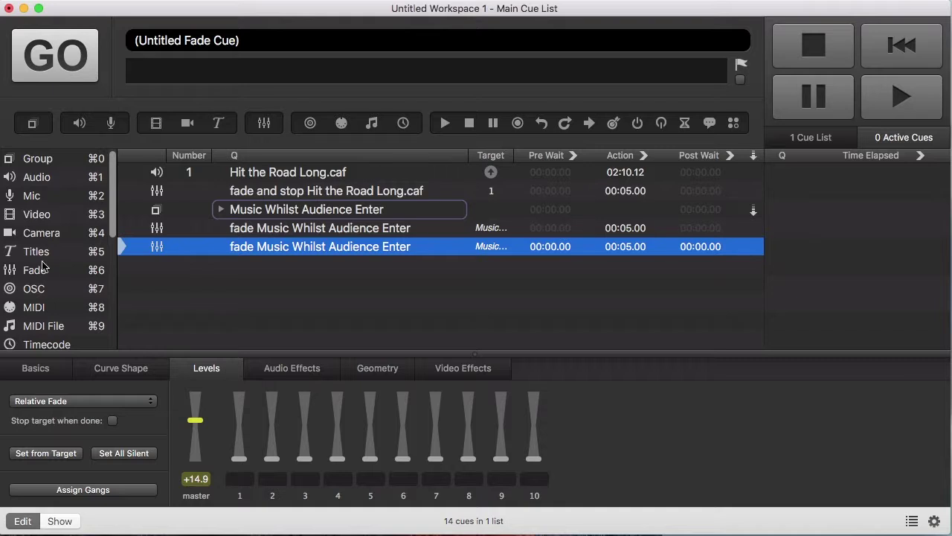
Step: Add a third relative Fade cue targeting the Music Whilst Audience Enter group, with the master level at -INF
drag(43, 267, 206, 285)
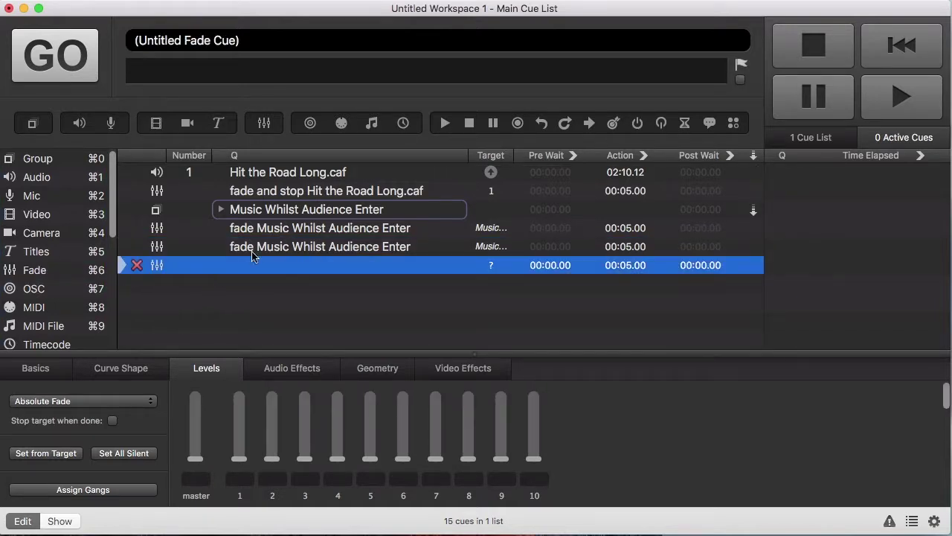
drag(292, 212, 299, 265)
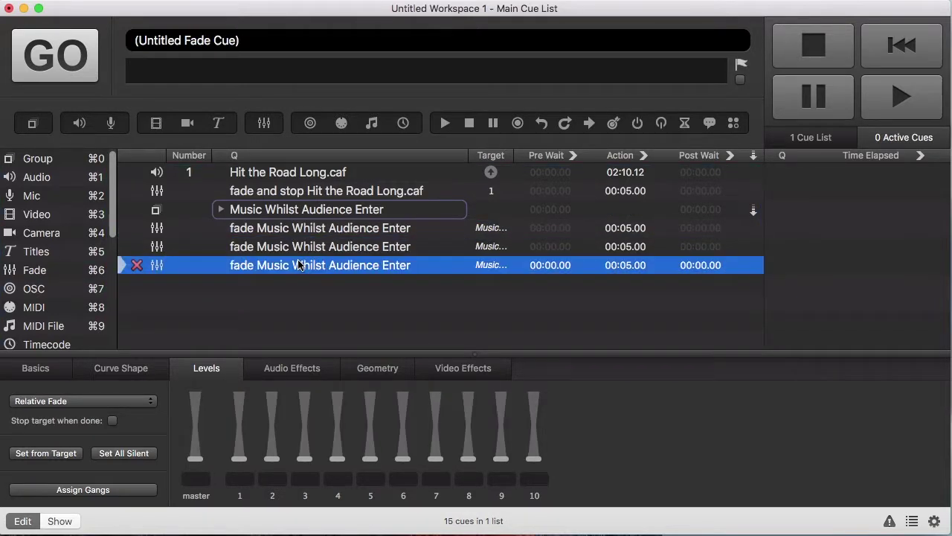
click(198, 473)
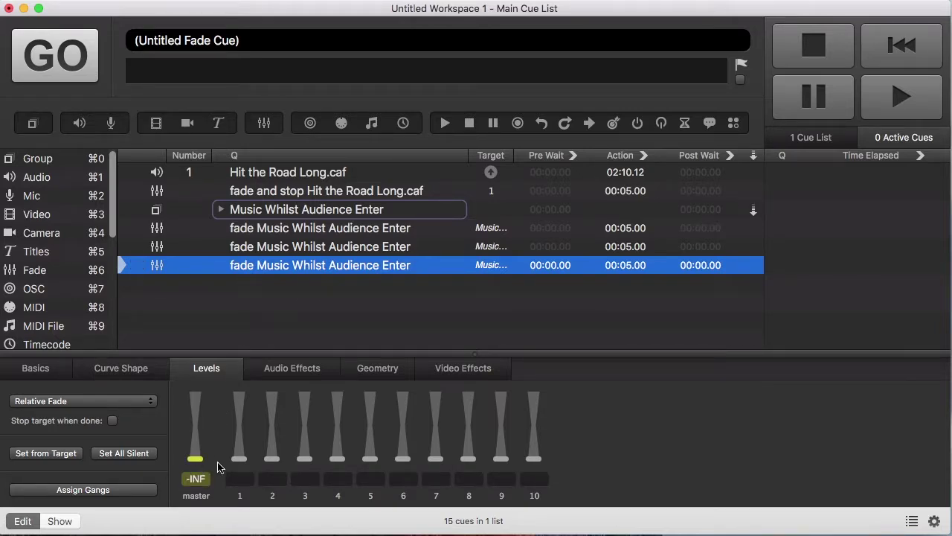
Step: Expand the Music Whilst Audience Enter group, play it, run its three fade cues in turn, and stop all playback
click(220, 211)
click(262, 214)
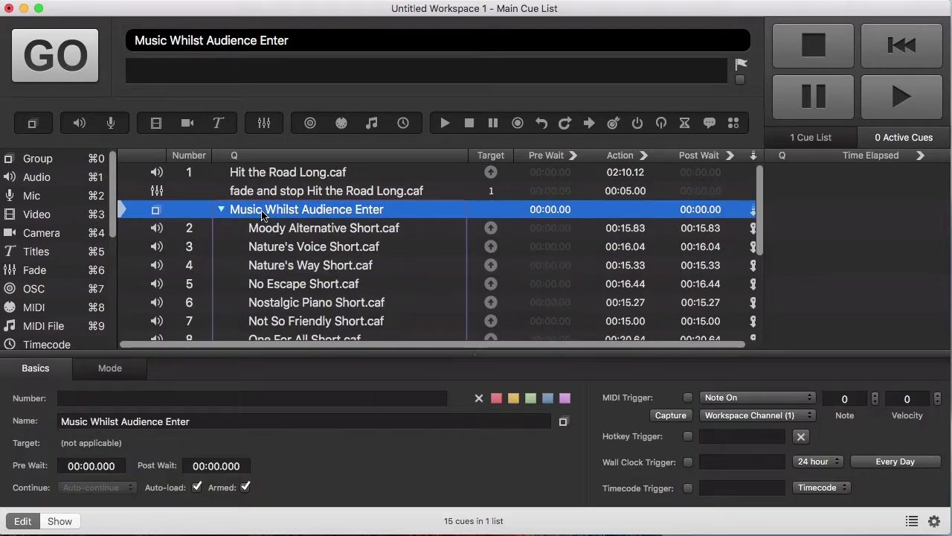
key(space)
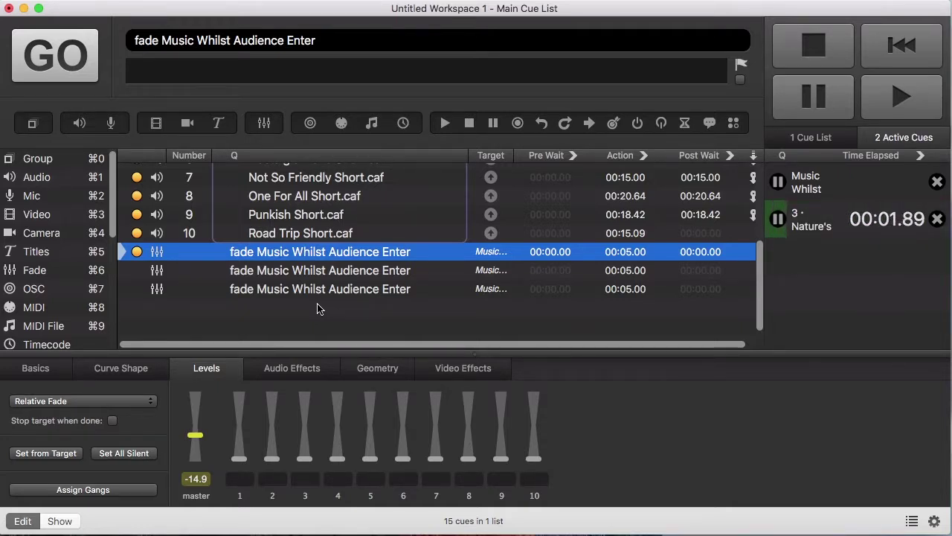
key(space)
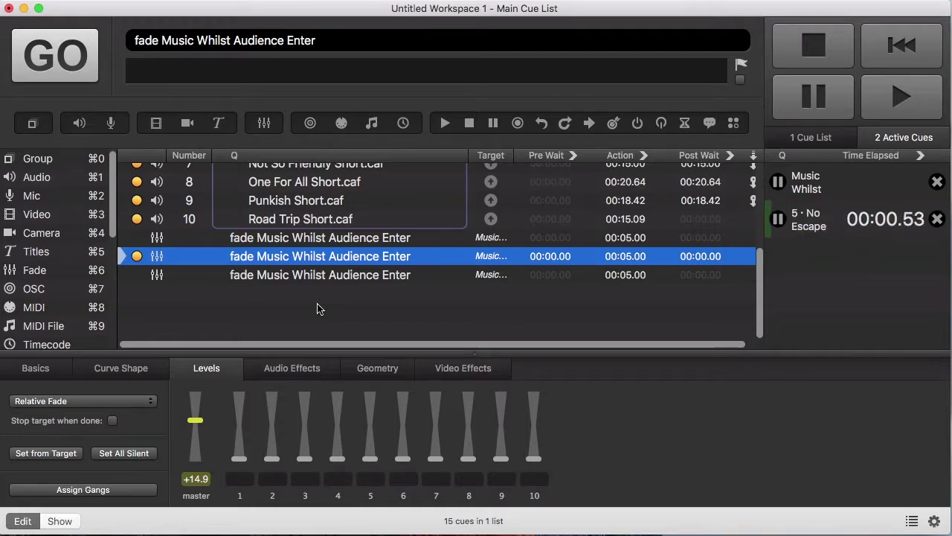
key(space)
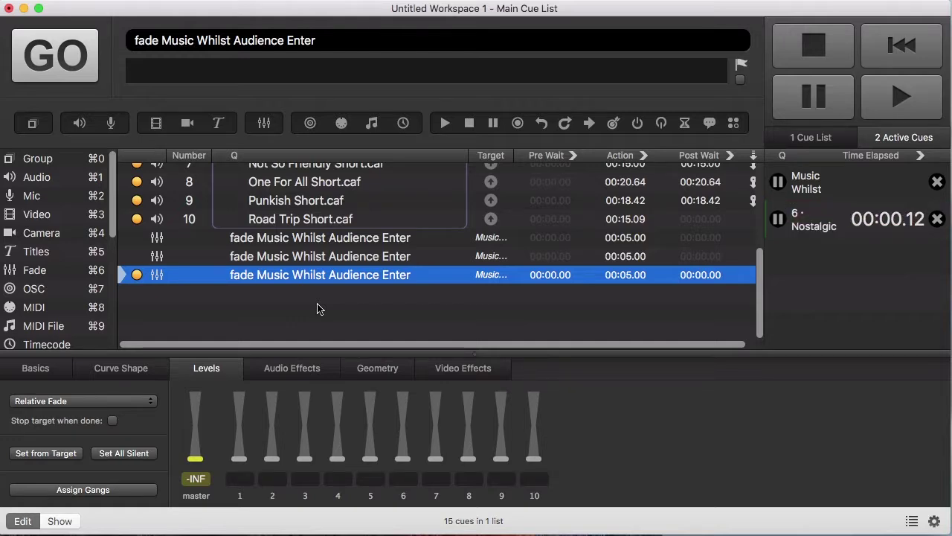
key(space)
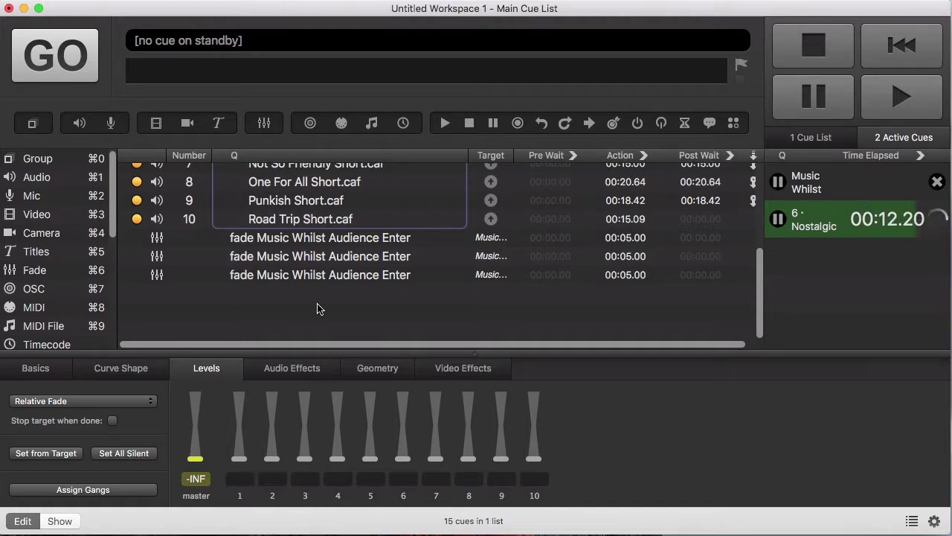
key(Escape)
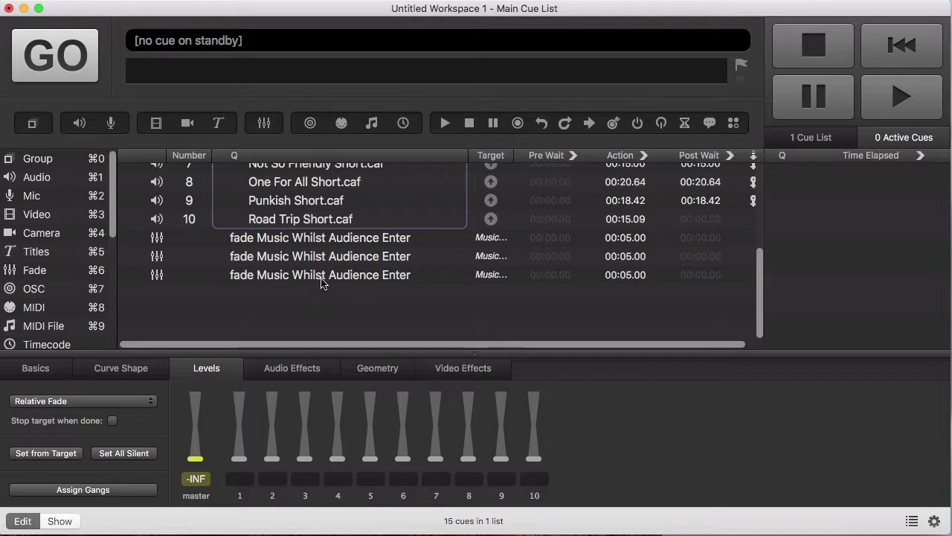
Step: Make the last Music Whilst Audience Enter fade stop its target when done and set its duration to 8 seconds
click(320, 276)
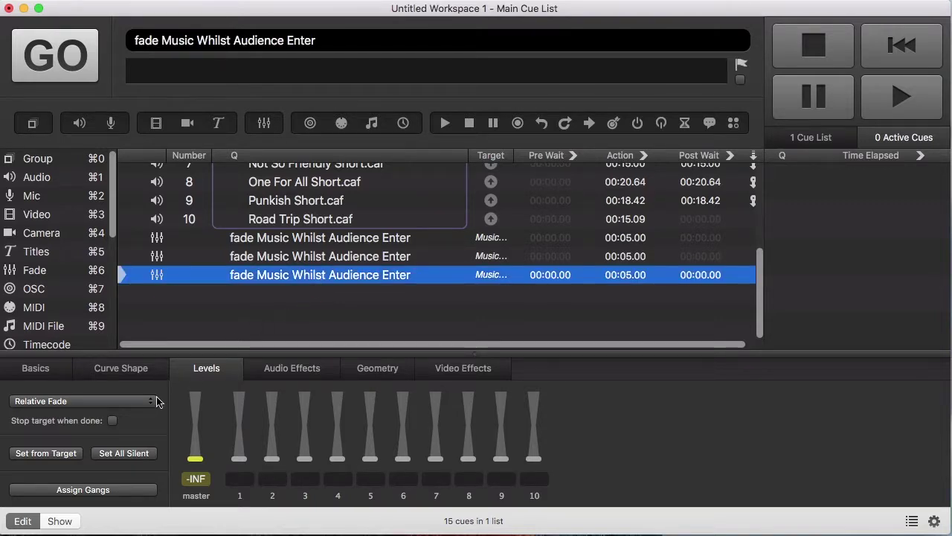
click(112, 421)
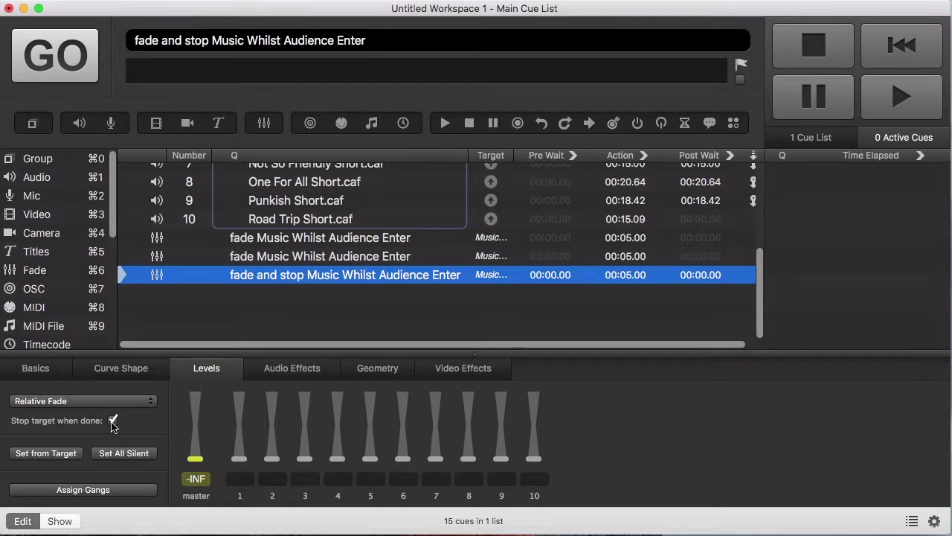
click(128, 372)
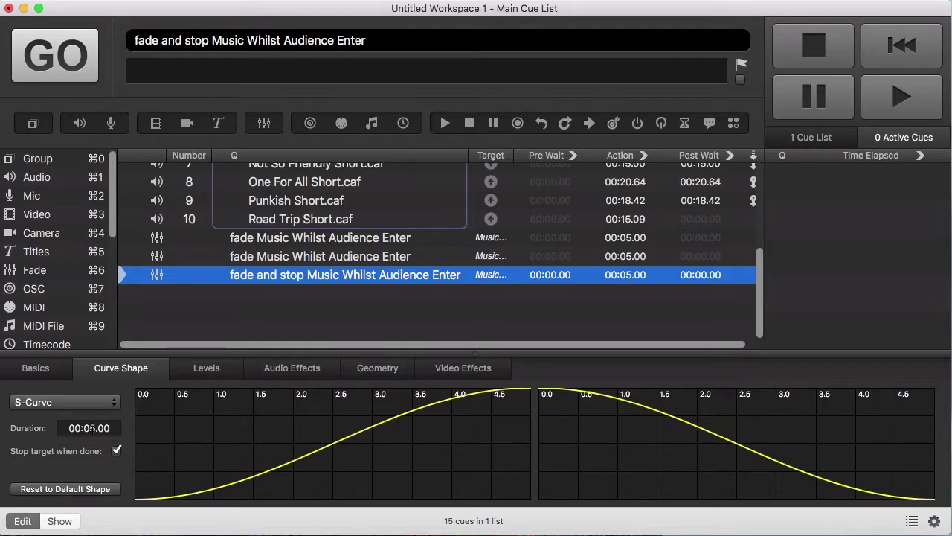
click(90, 427)
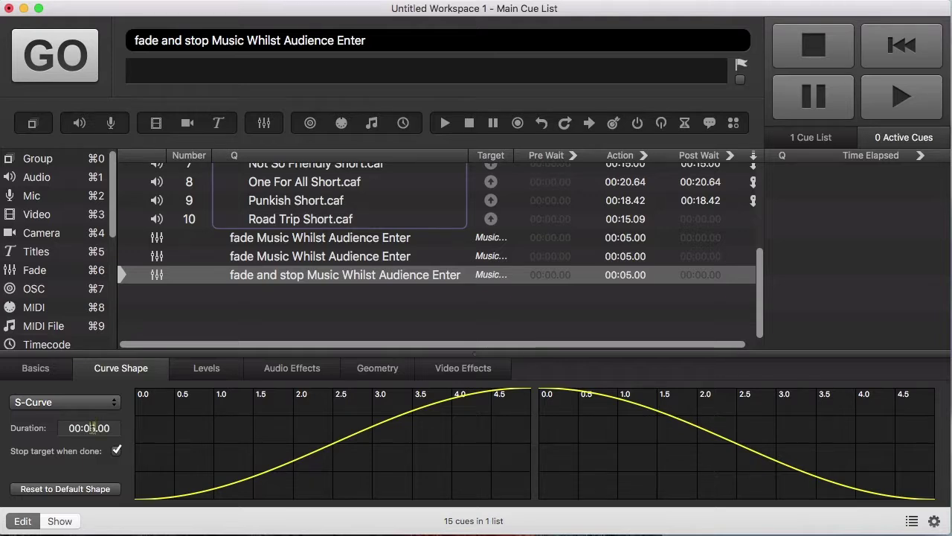
text(8)
key(Return)
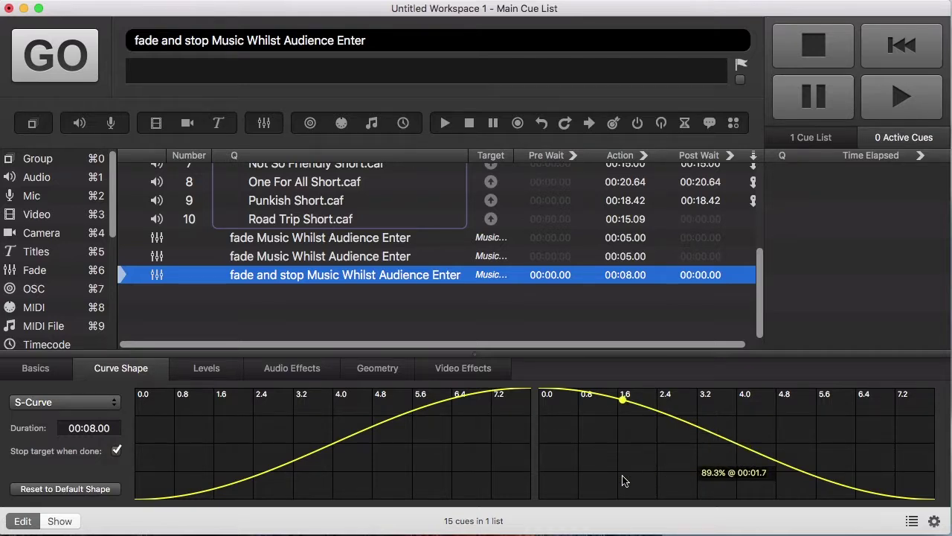
Step: Try a custom curve with two control points on the fade-down graph, and return the shape to S-Curve
click(114, 407)
click(112, 415)
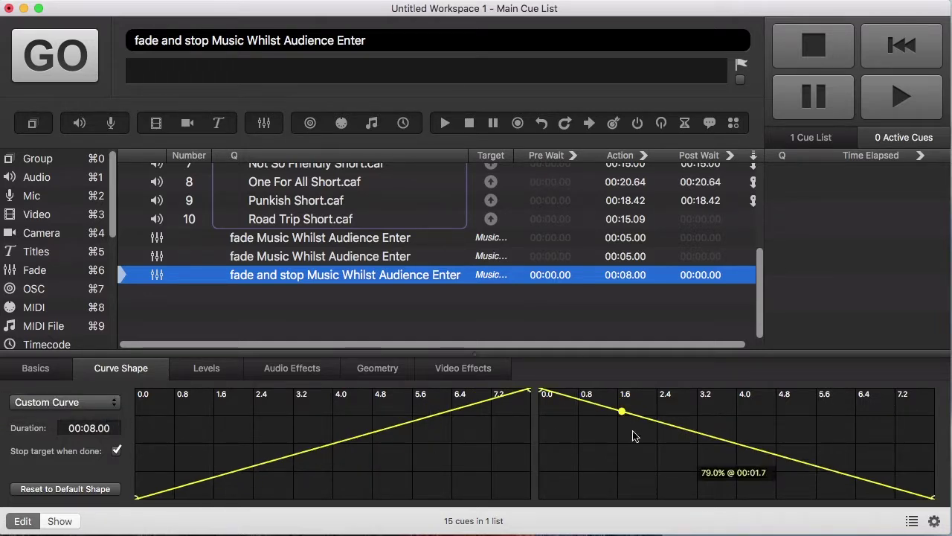
drag(657, 433, 630, 487)
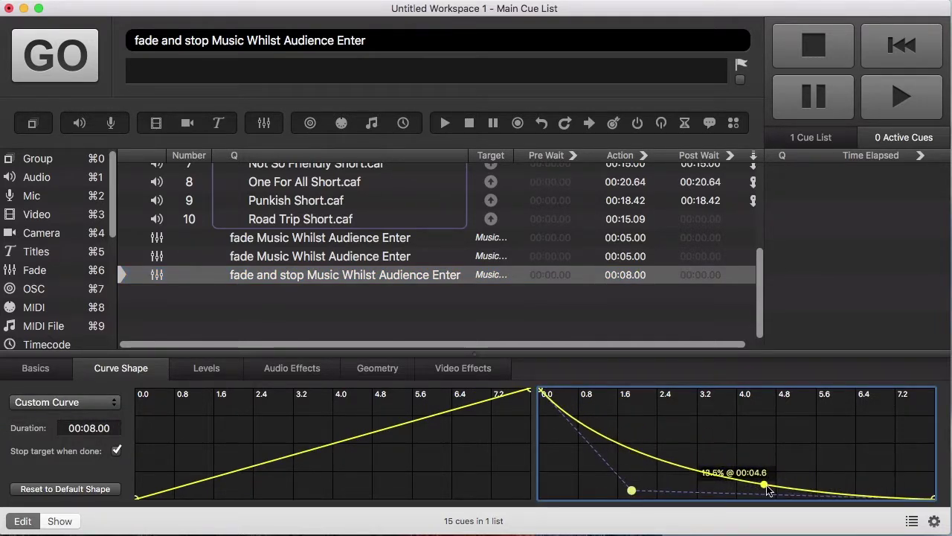
drag(788, 488, 855, 451)
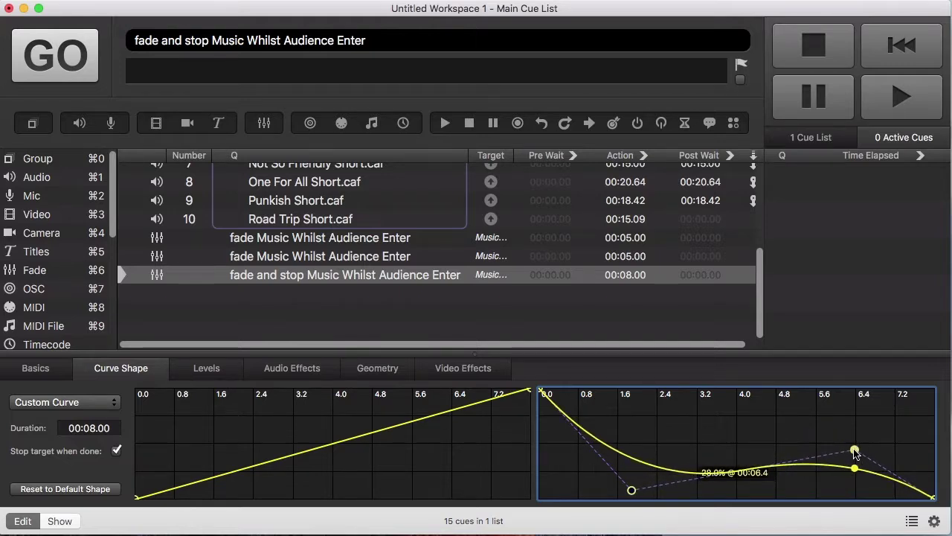
click(104, 403)
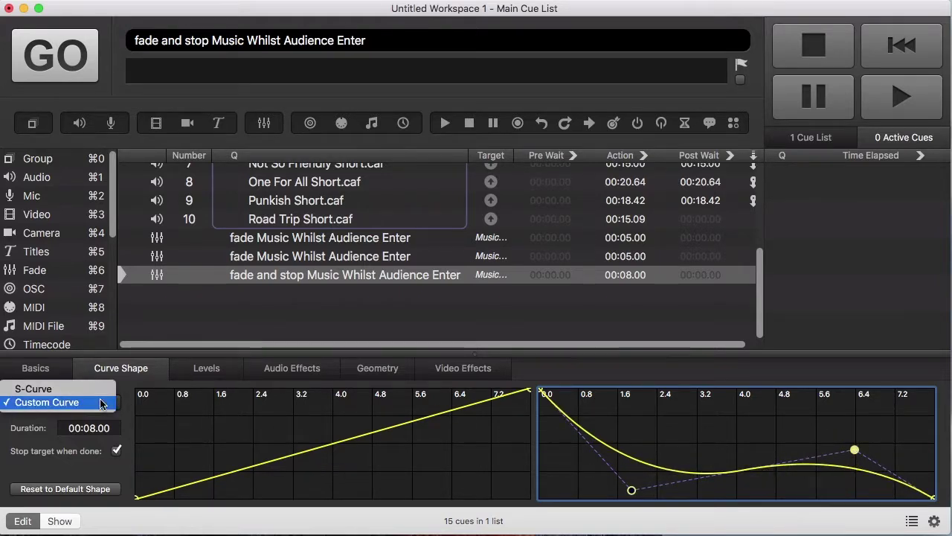
click(82, 390)
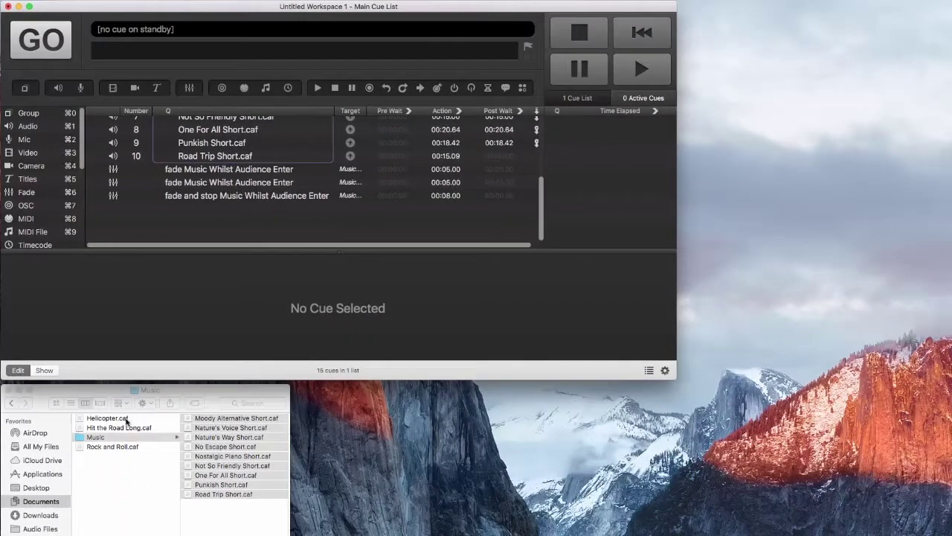
Step: Add Rock and Roll.caf from the Finder window as an audio cue at the end of the list and preview it briefly
drag(112, 446, 206, 221)
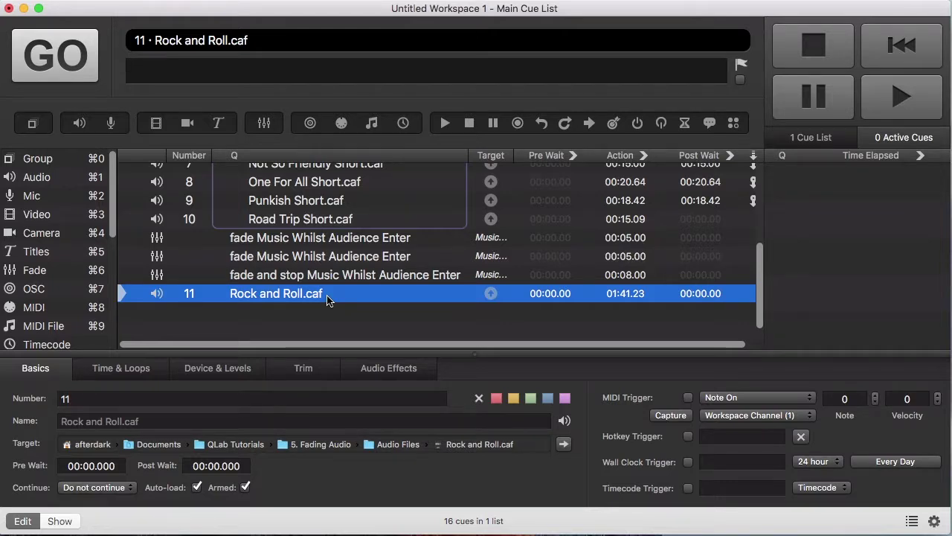
key(space)
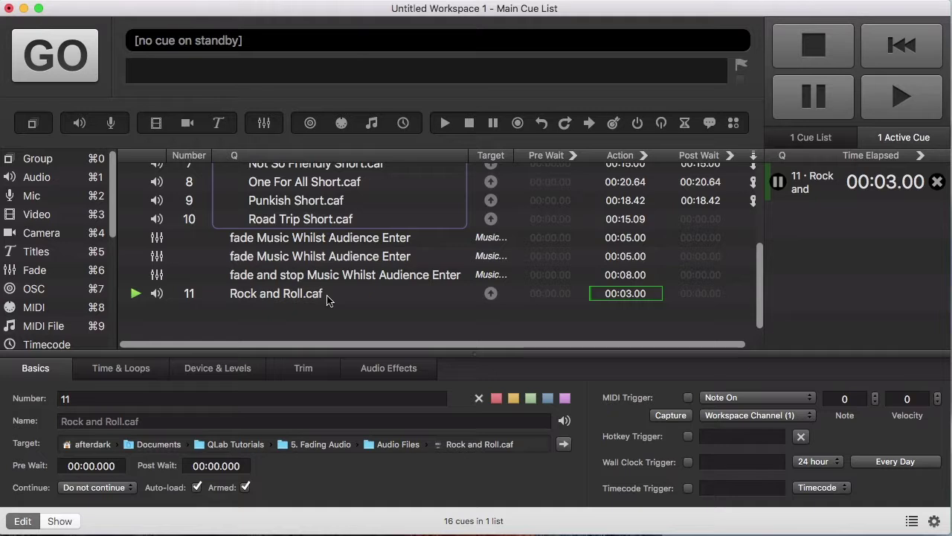
key(Escape)
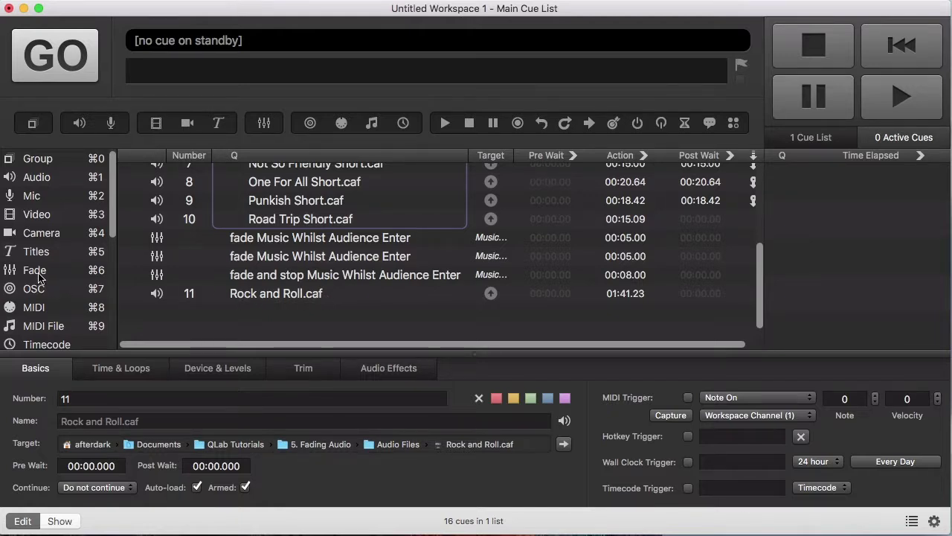
Step: Add a Fade cue targeting Rock and Roll.caf and lower the audio cue's own master level to silent
drag(37, 270, 251, 325)
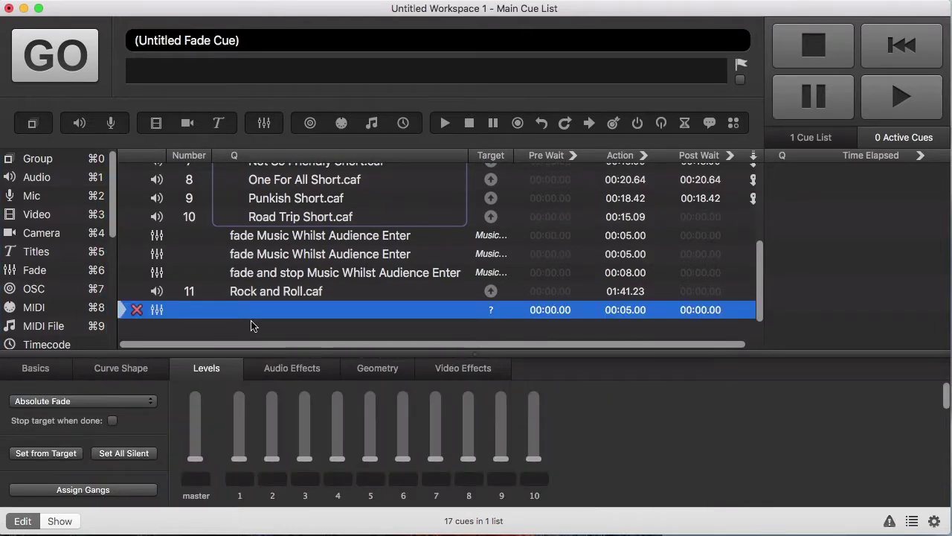
drag(281, 291, 286, 310)
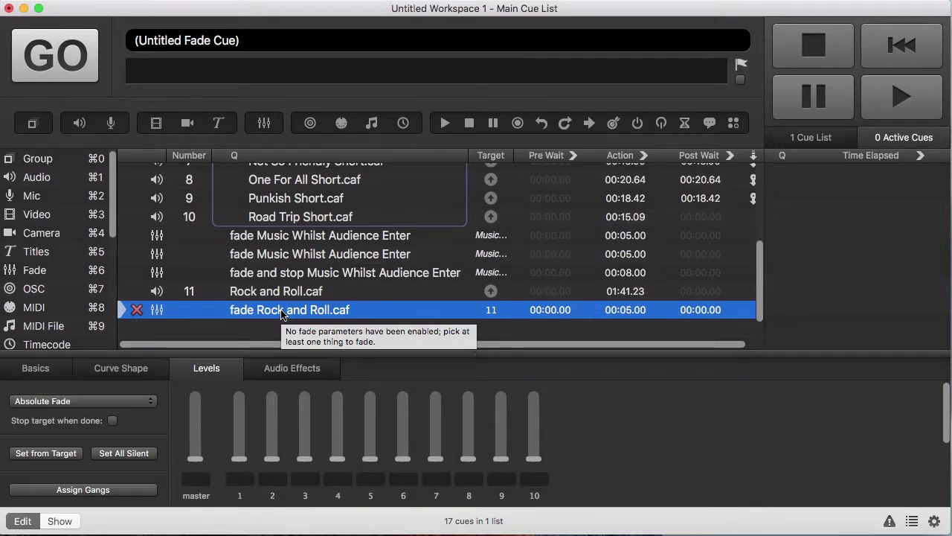
click(315, 295)
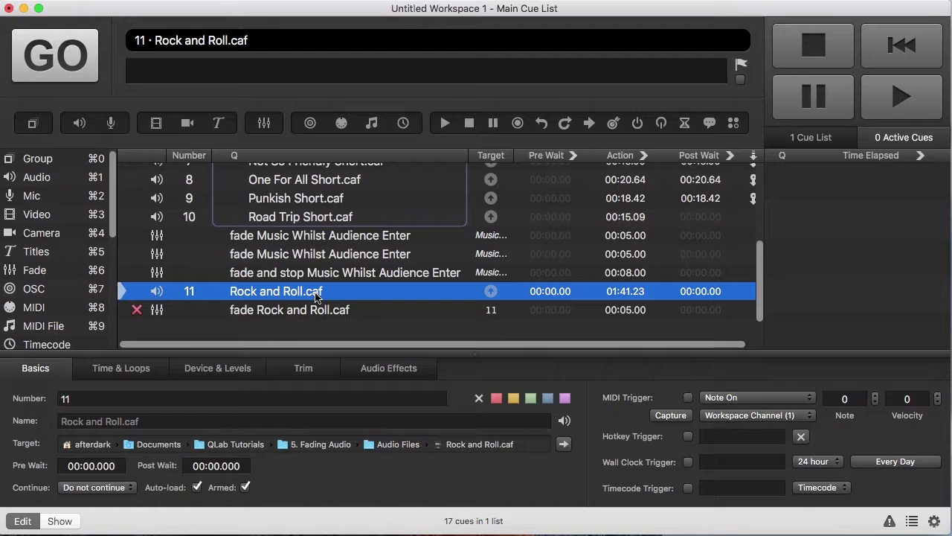
click(237, 369)
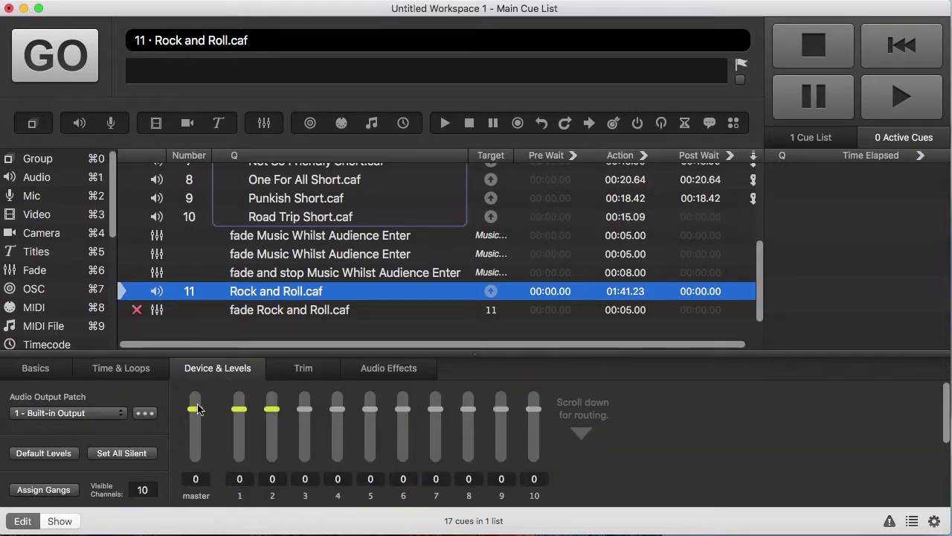
drag(196, 409, 196, 463)
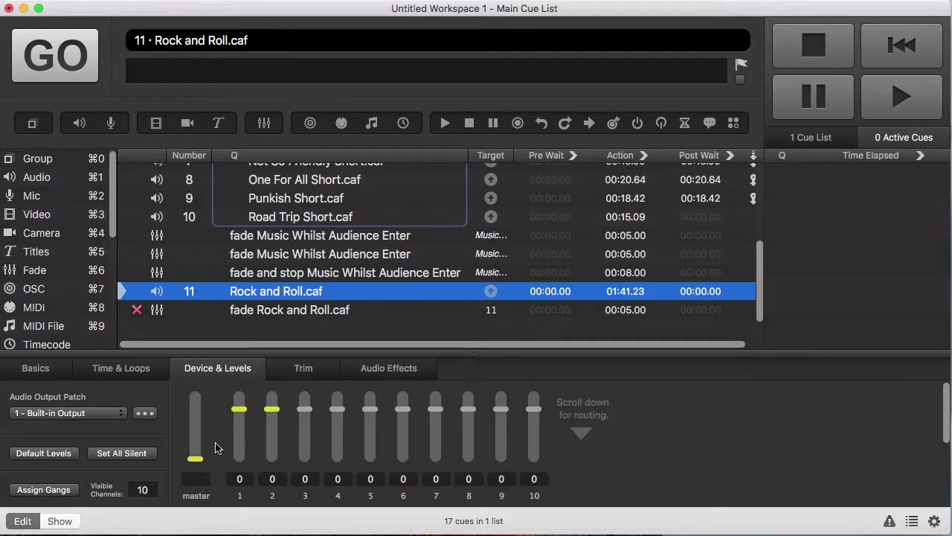
Step: Set the master level of the absolute Rock and Roll.caf fade cue to 0
click(252, 311)
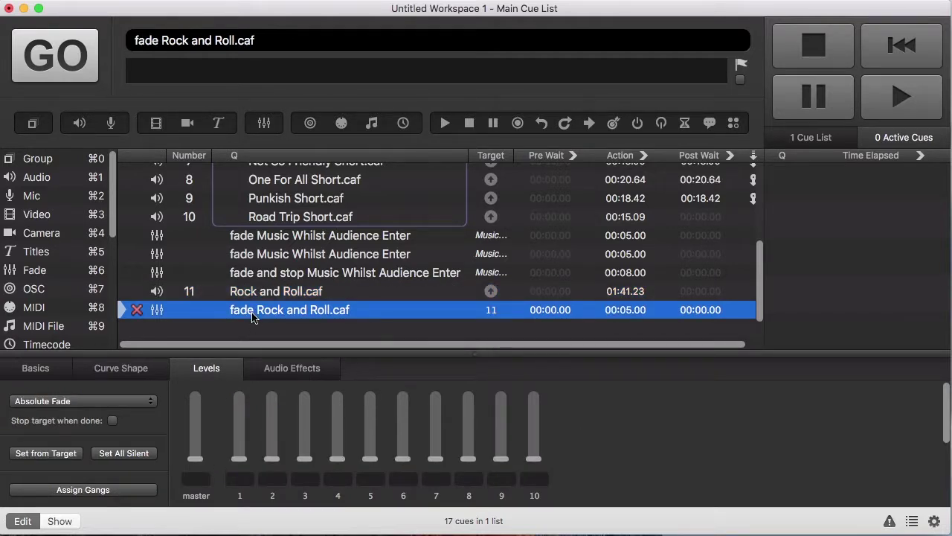
drag(196, 459, 208, 413)
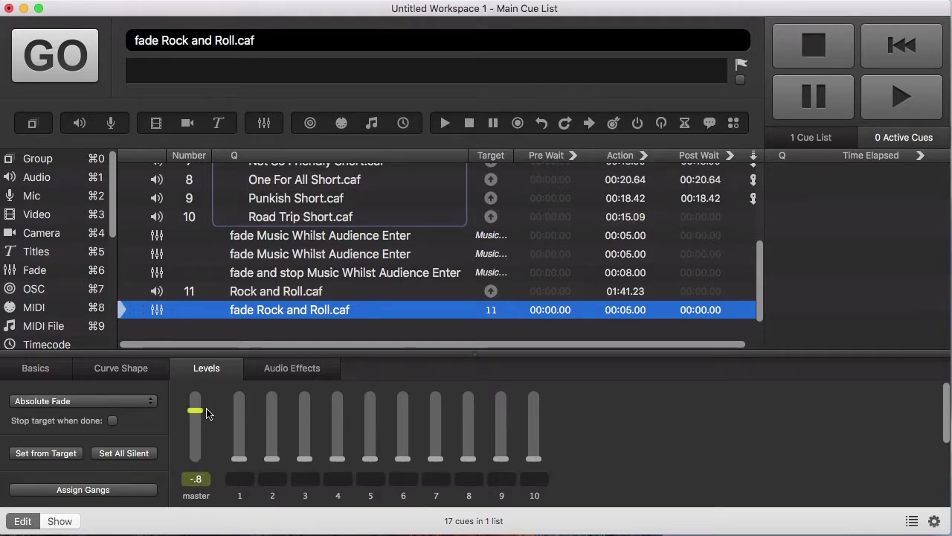
click(196, 478)
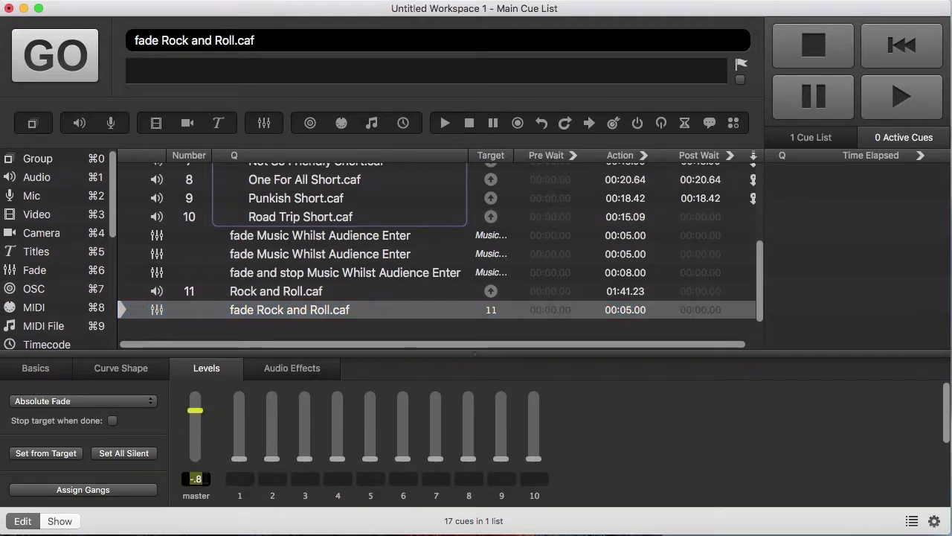
text(0)
key(Return)
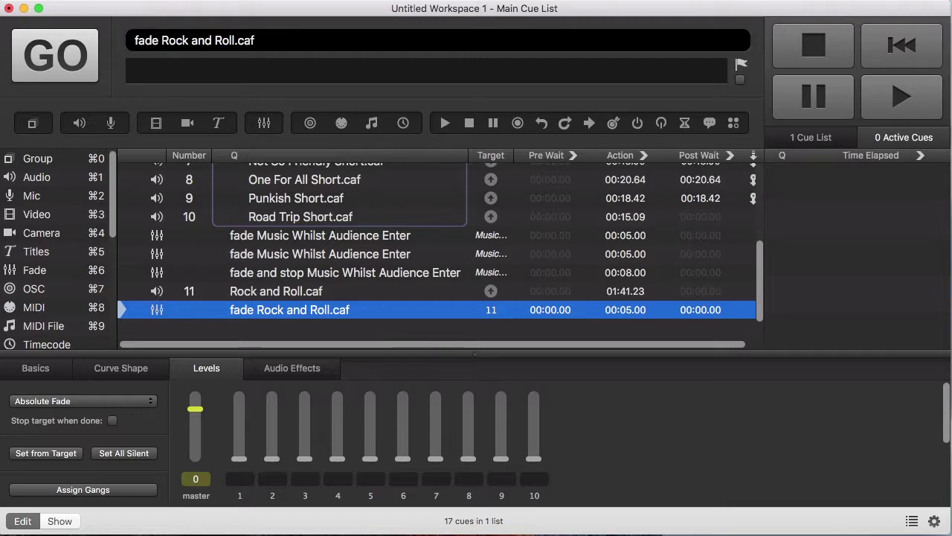
Step: Play the Rock and Roll.caf cue and run its fade cue to test the fade-in
click(318, 280)
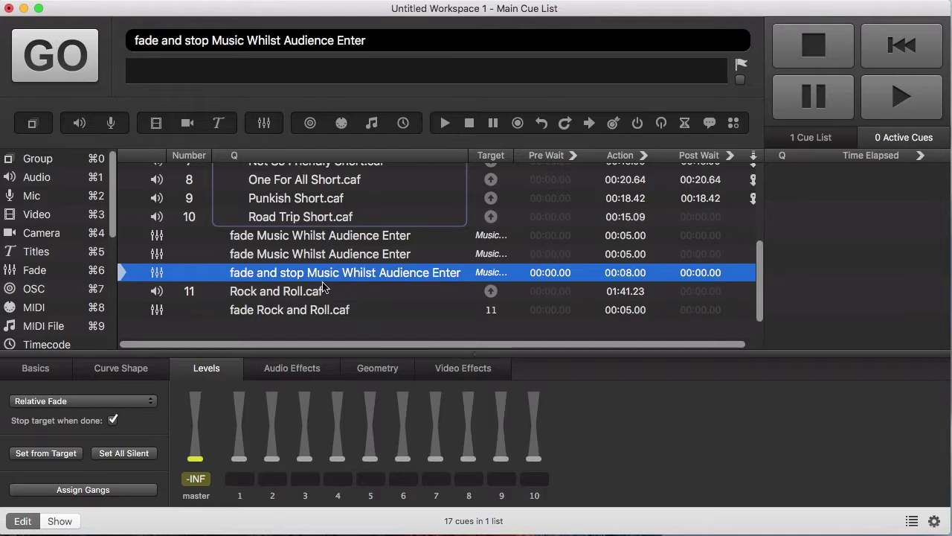
click(331, 290)
key(space)
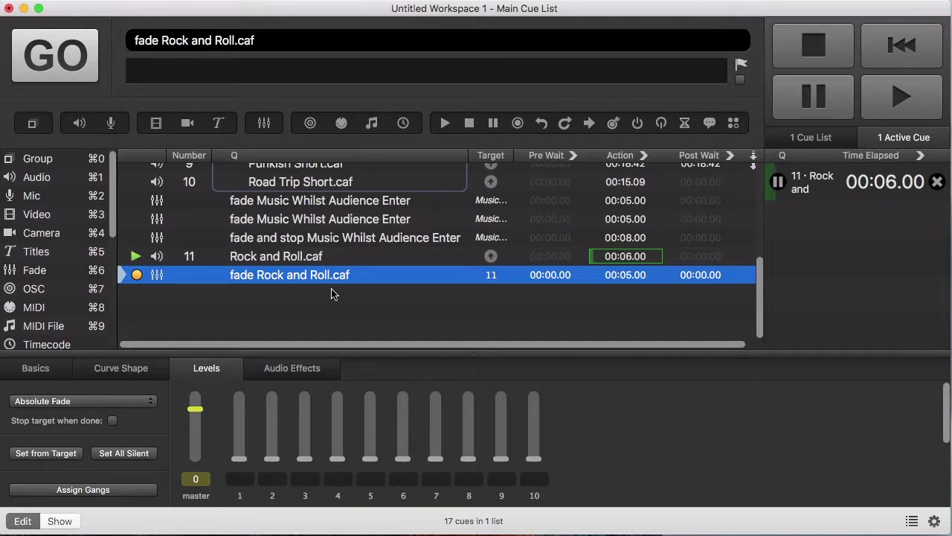
key(space)
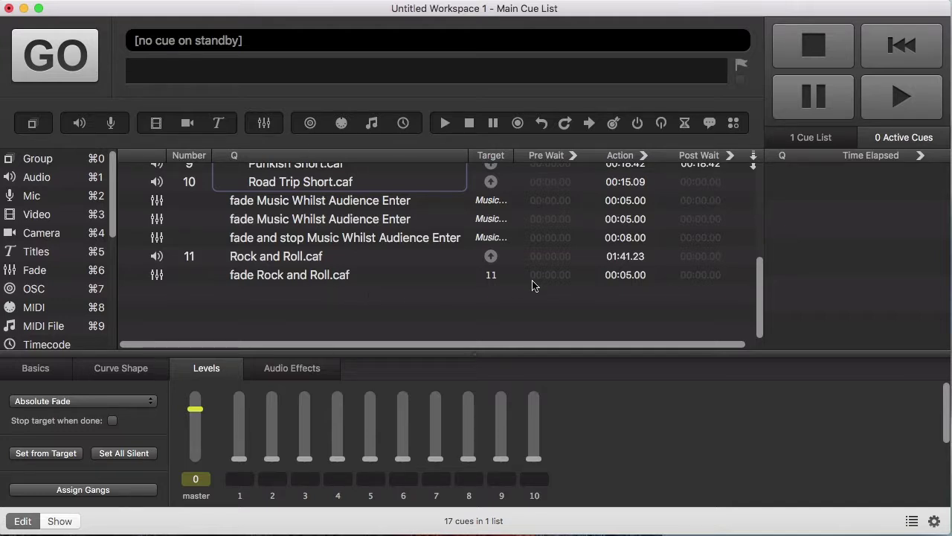
Step: Set the Rock and Roll.caf audio cue to auto-continue into its fade cue
click(750, 257)
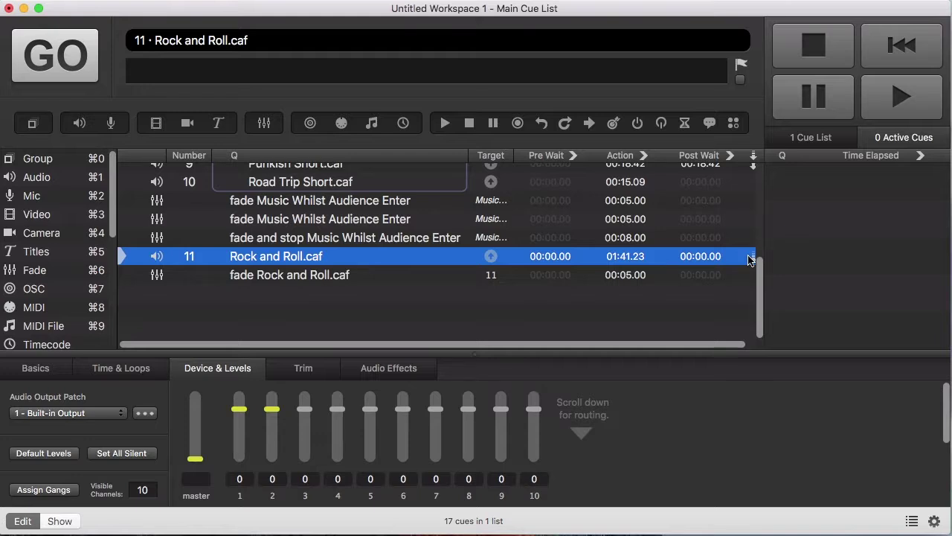
Step: Play the Rock and Roll.caf cue with its auto-continued fade, then stop all playback
key(space)
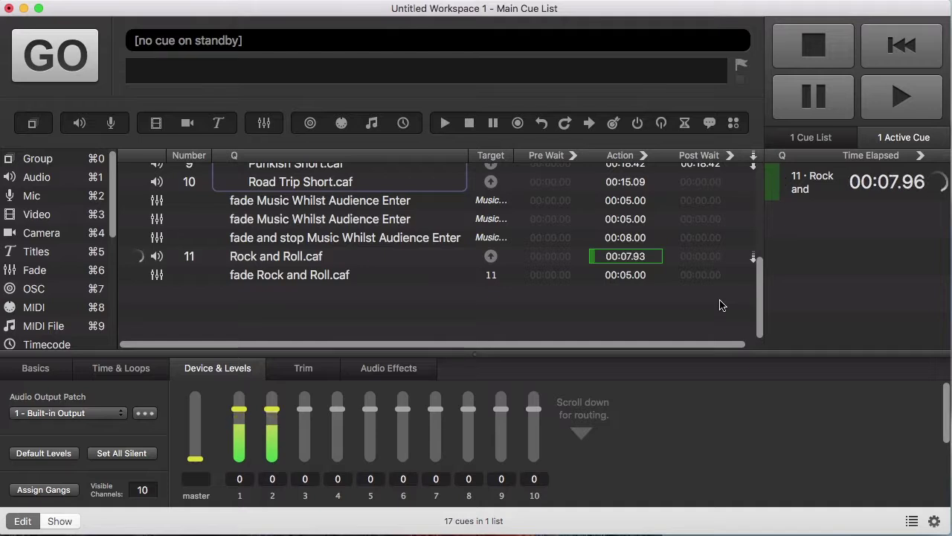
key(Escape)
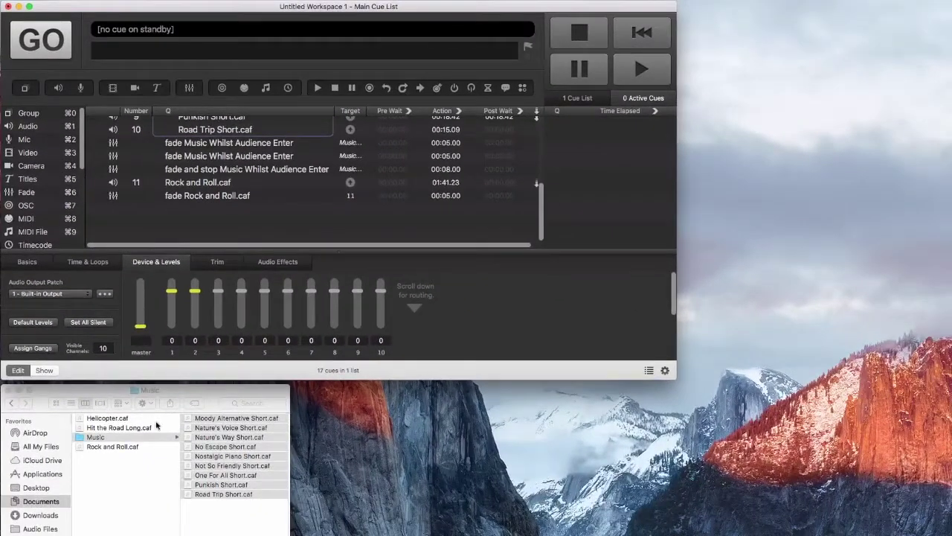
Step: Add Helicopter.caf from the Finder as an audio cue at the end of the cue list and audition it
drag(124, 418, 276, 238)
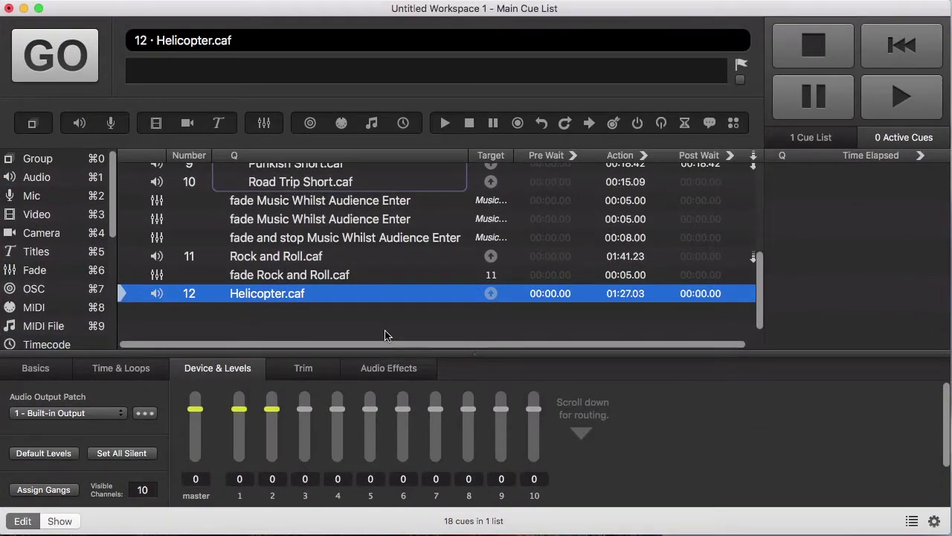
key(space)
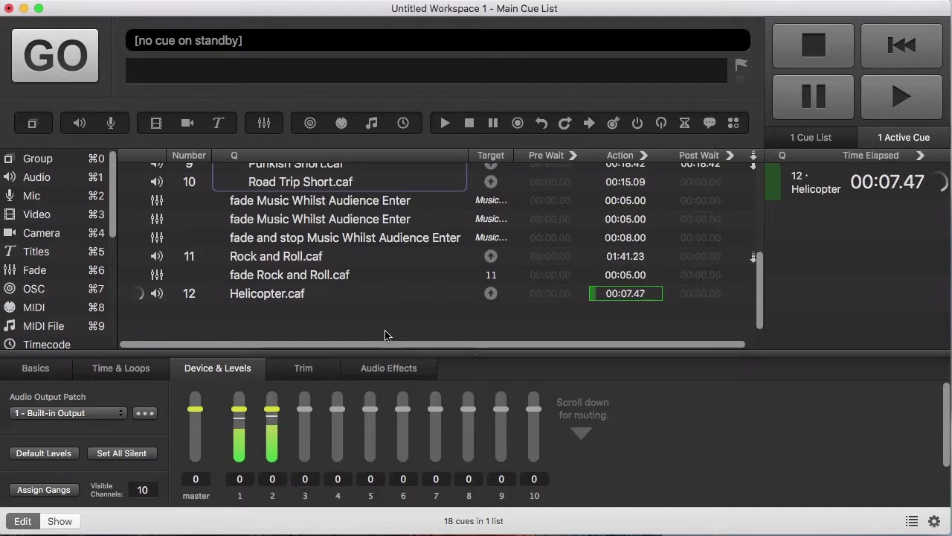
key(Escape)
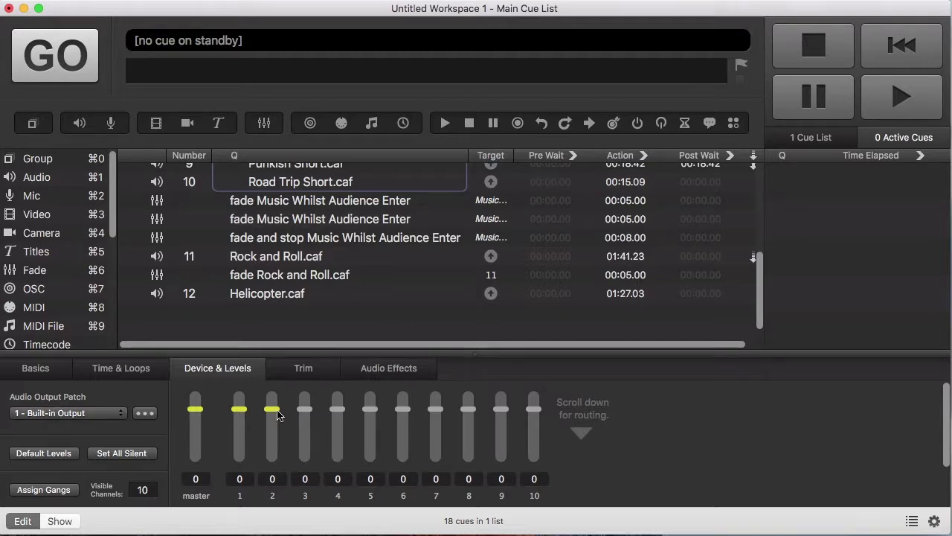
Step: Lower output channel 2 of the Helicopter.caf audio cue to silent and play the cue to check it
drag(272, 409, 282, 479)
click(316, 295)
key(space)
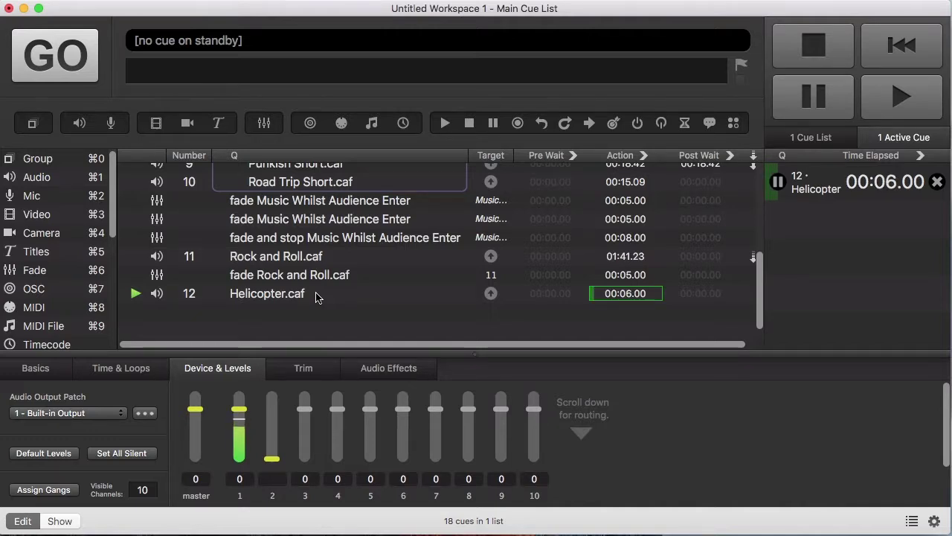
key(Escape)
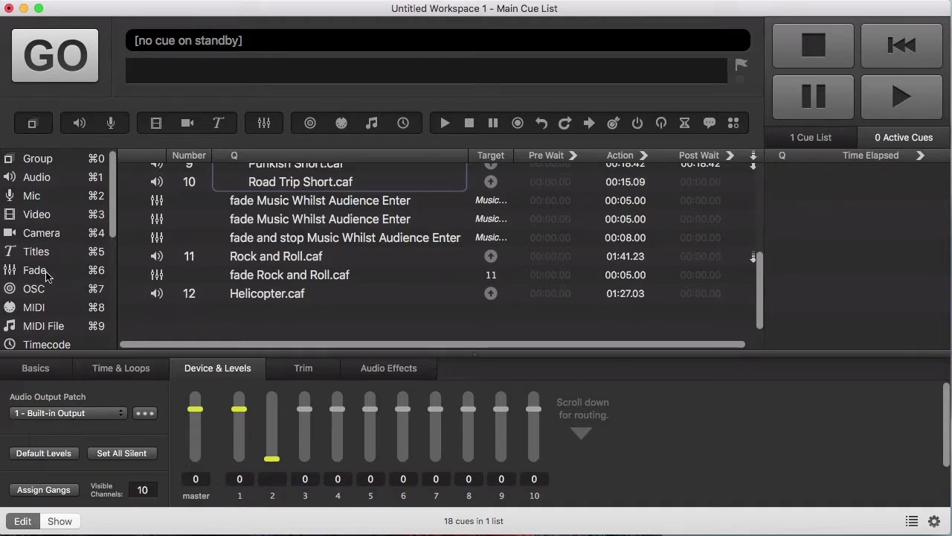
Step: Add a Fade cue targeting Helicopter.caf, with channel 1 at -INF and channel 2 at 0
drag(47, 272, 290, 312)
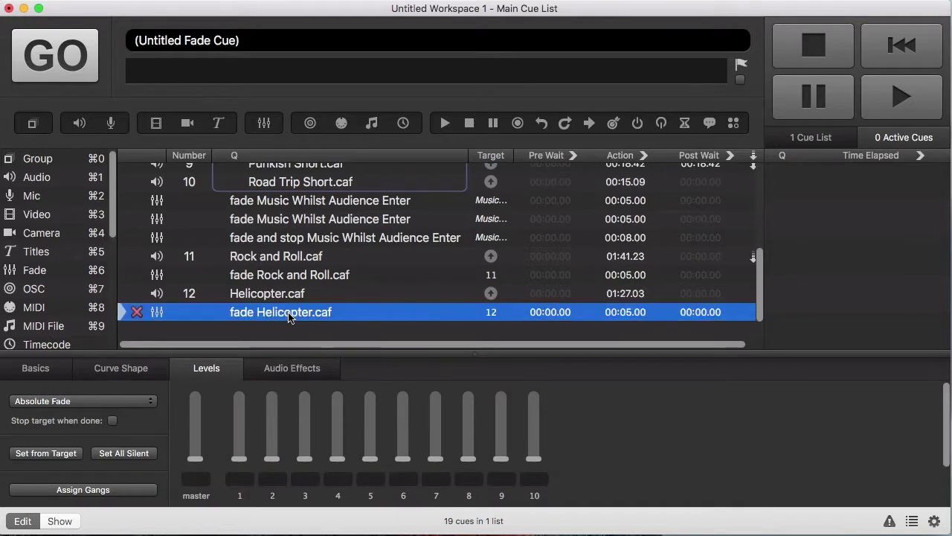
click(242, 470)
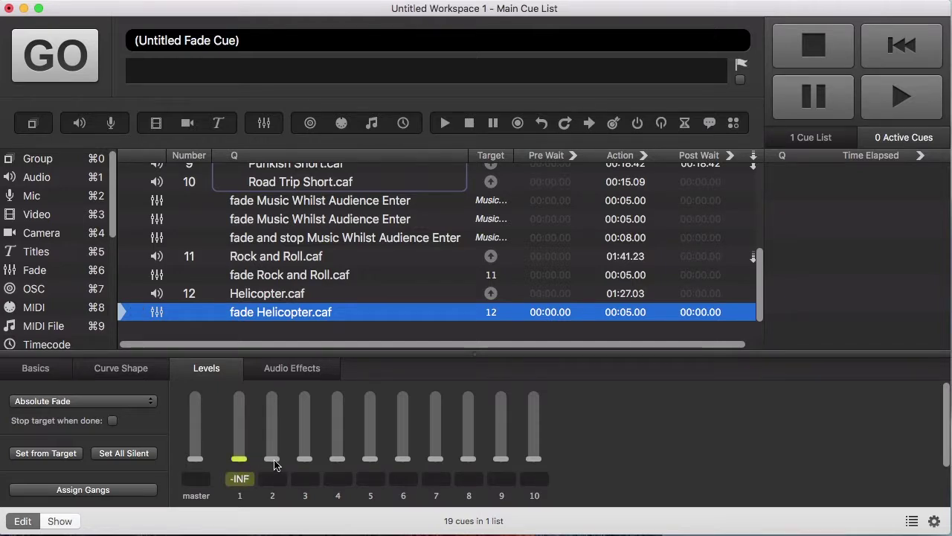
drag(274, 460, 275, 416)
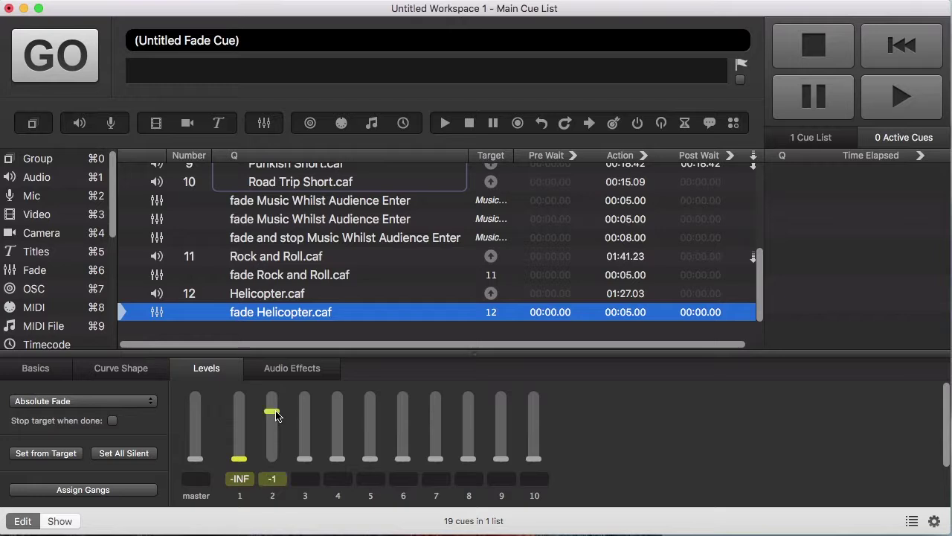
click(279, 479)
text(0)
key(Return)
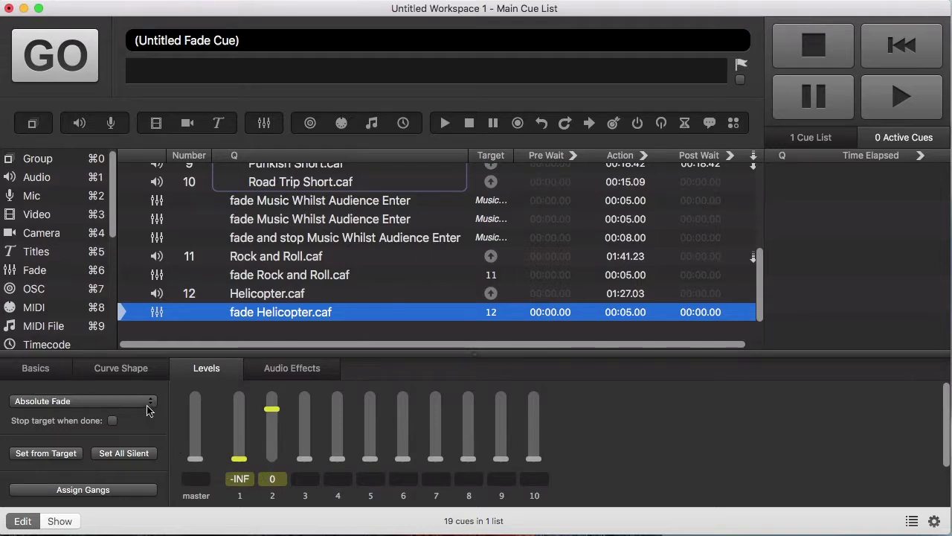
Step: Set the Helicopter.caf fade cue's duration to 10 seconds
click(148, 371)
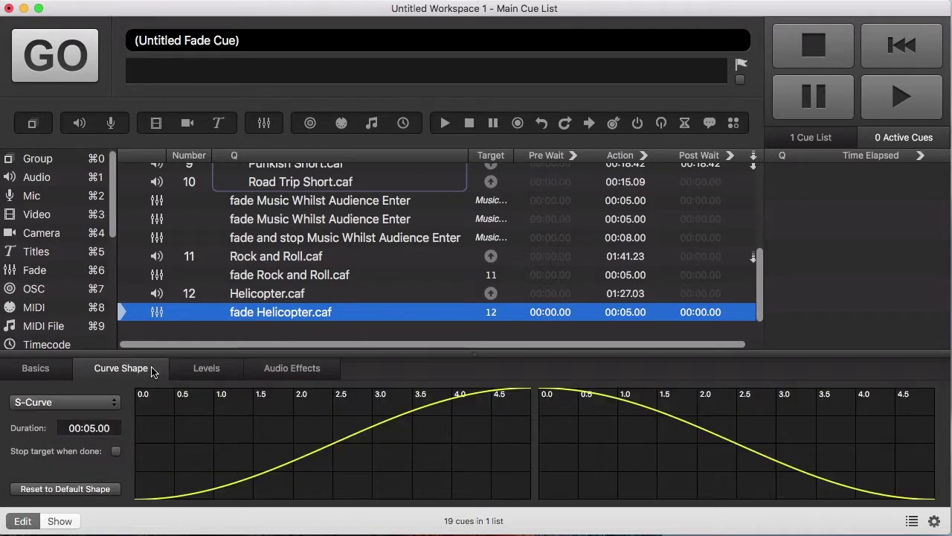
double_click(90, 428)
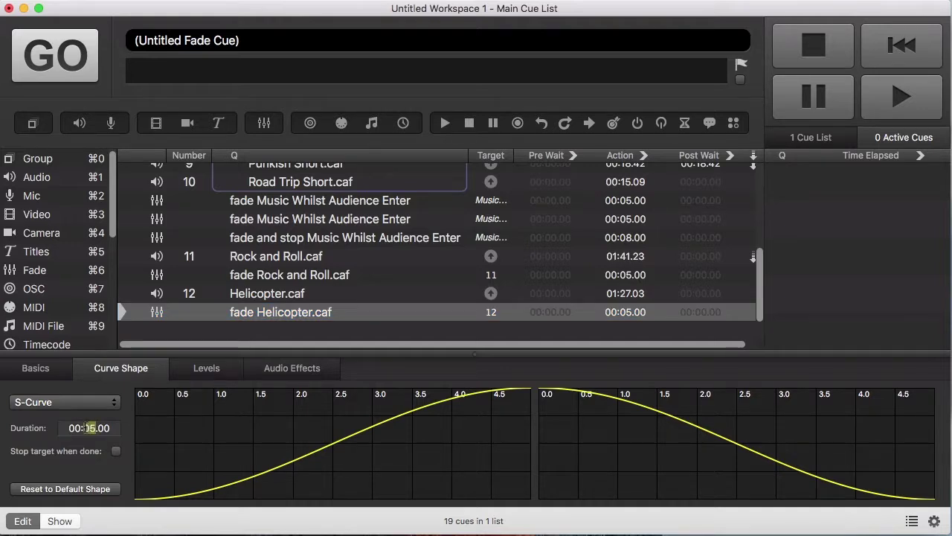
text(10)
key(Return)
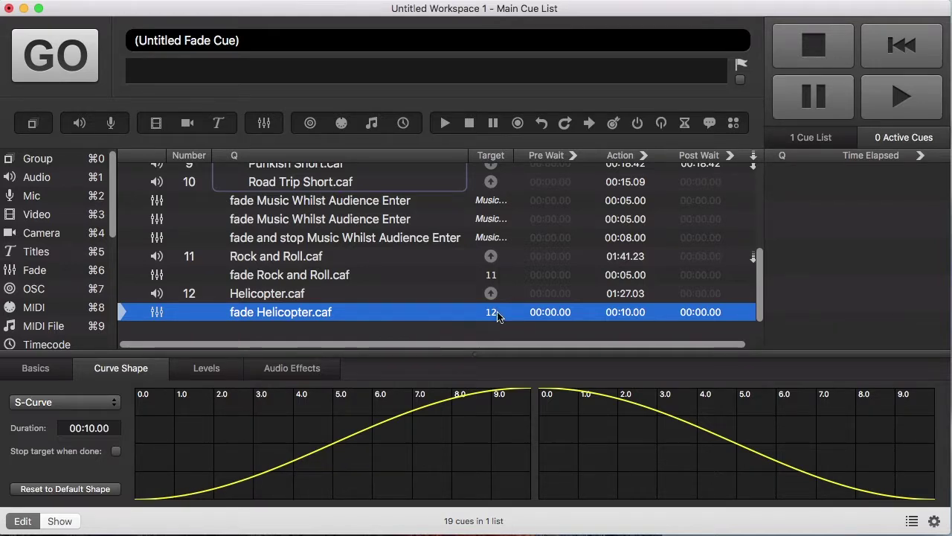
Step: Set the Helicopter.caf audio cue to auto-continue into its fade and run it to test the channel pan
click(753, 295)
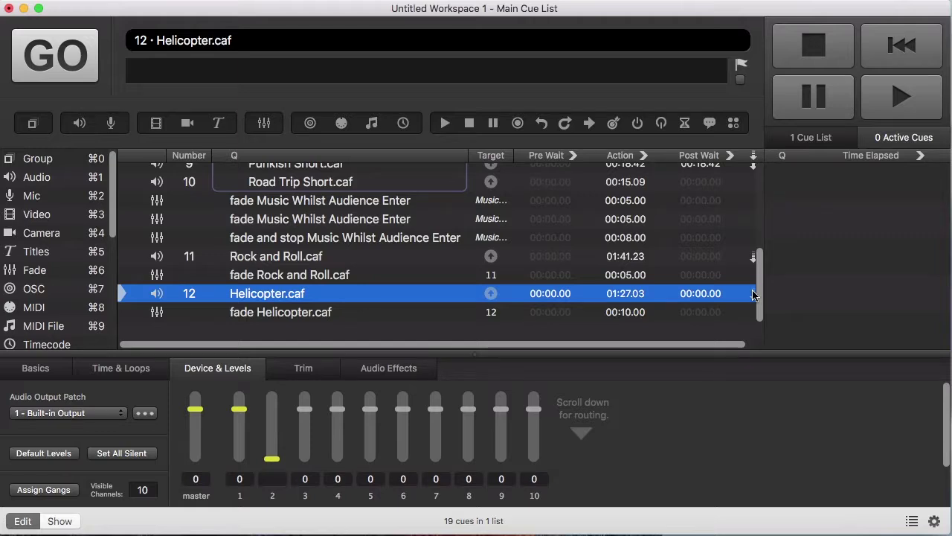
key(space)
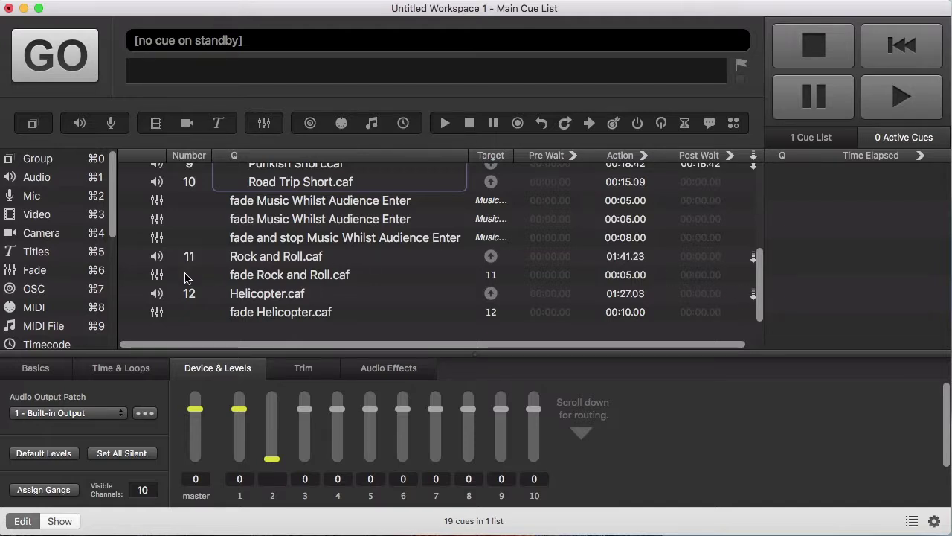
Step: Add two more Fade cues targeting Helicopter.caf, one before and one after the existing 10-second fade
drag(43, 273, 190, 311)
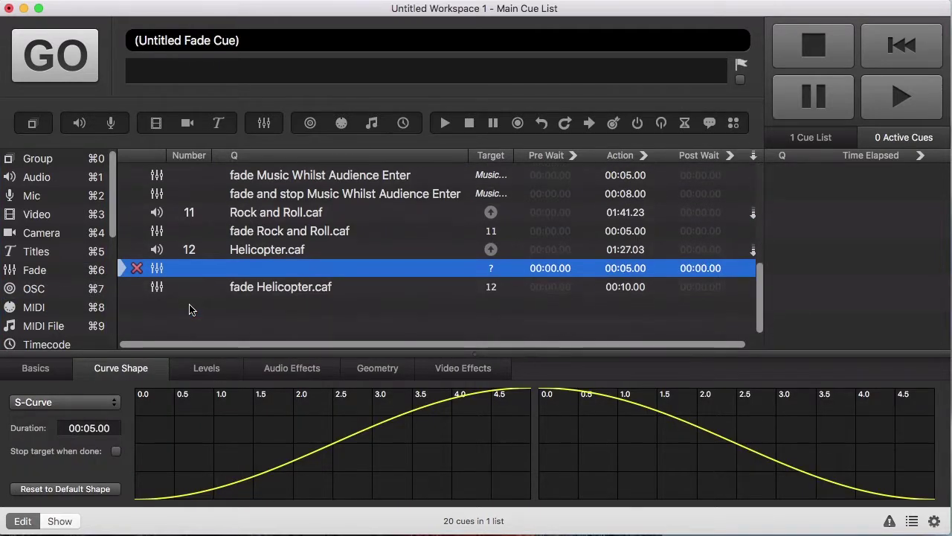
drag(38, 269, 209, 322)
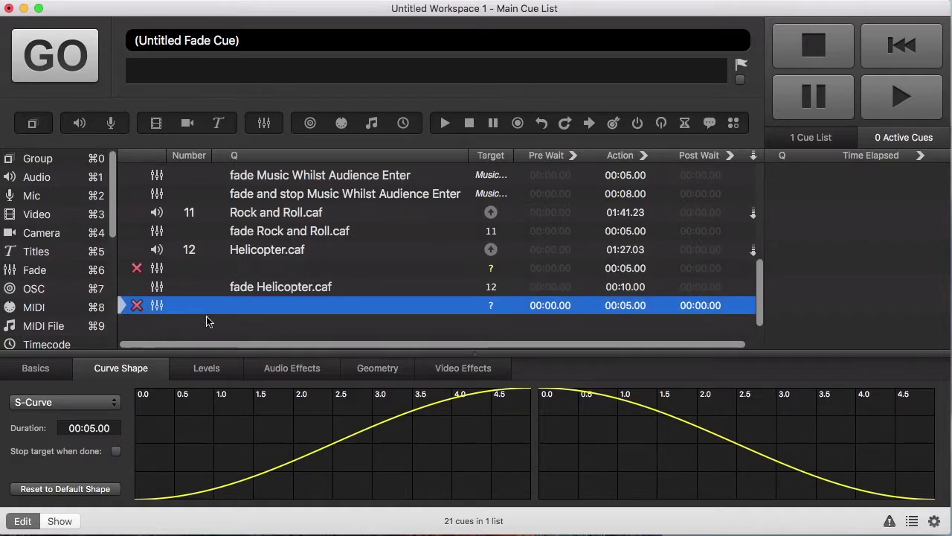
drag(267, 252, 291, 307)
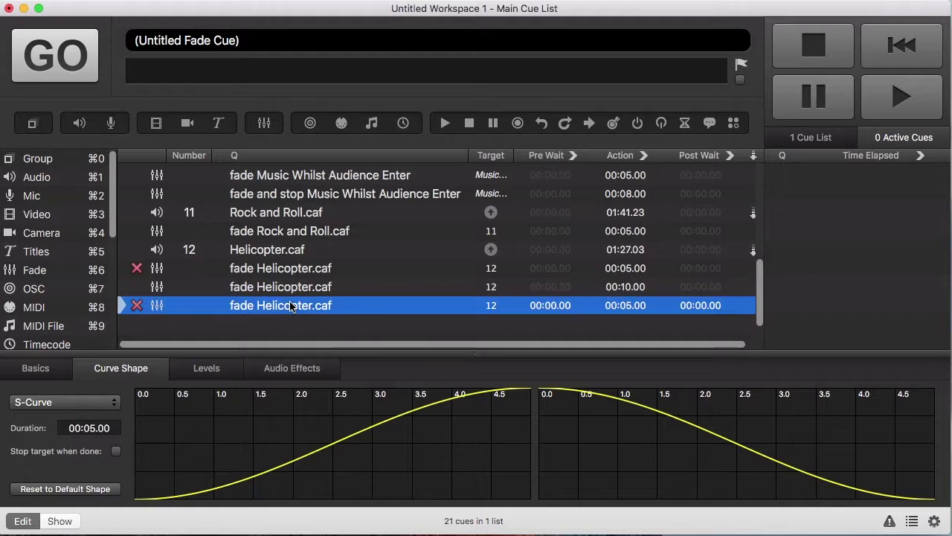
Step: Lower the Helicopter.caf audio cue's master level to silent and set the first Helicopter.caf fade's master level to 0
click(321, 254)
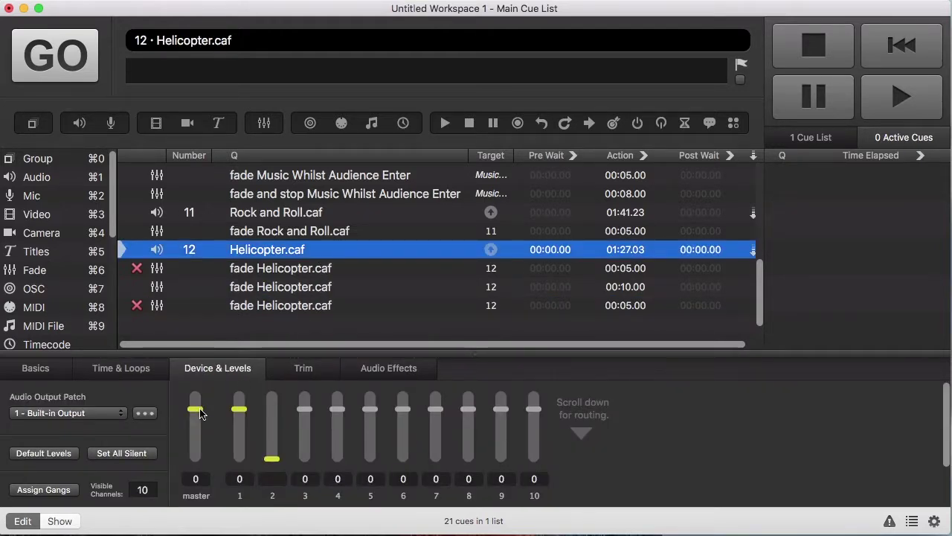
drag(196, 414, 206, 466)
click(319, 273)
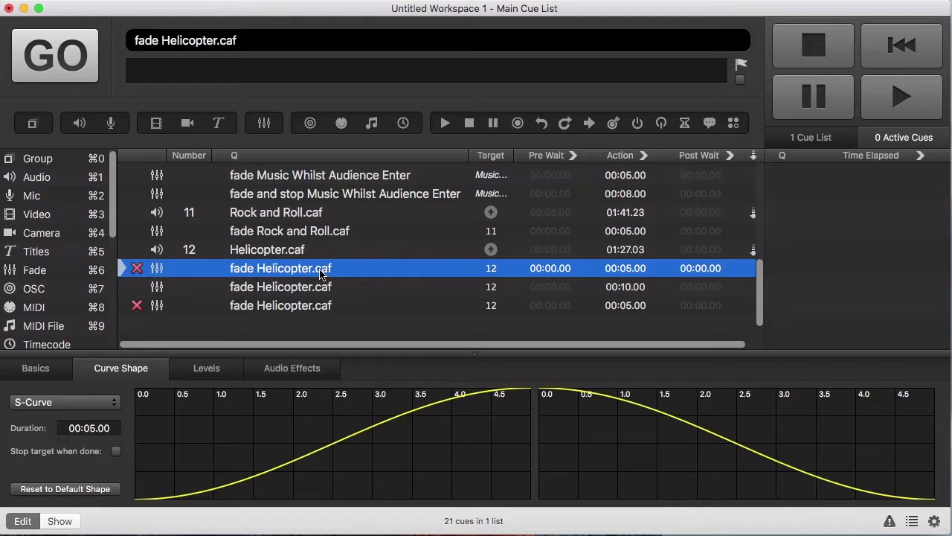
click(229, 370)
click(196, 478)
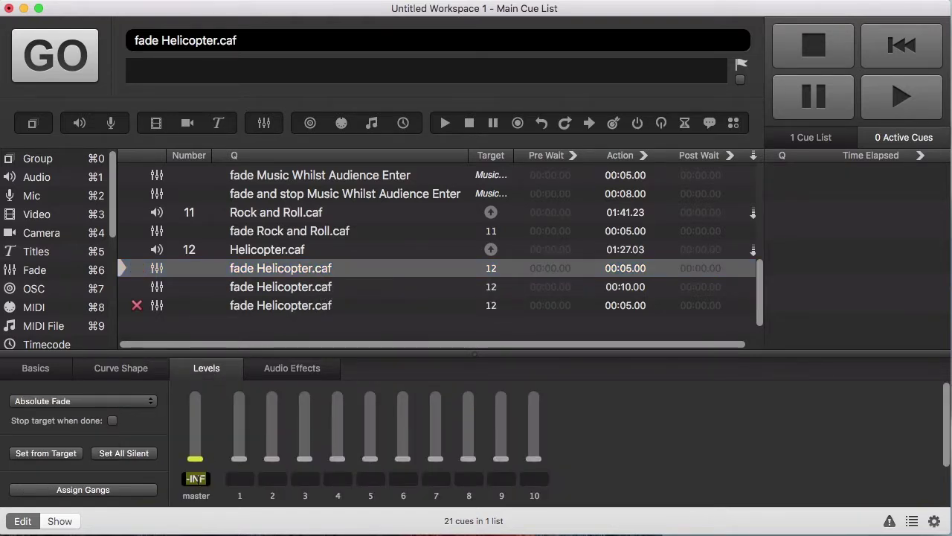
text(0)
key(Return)
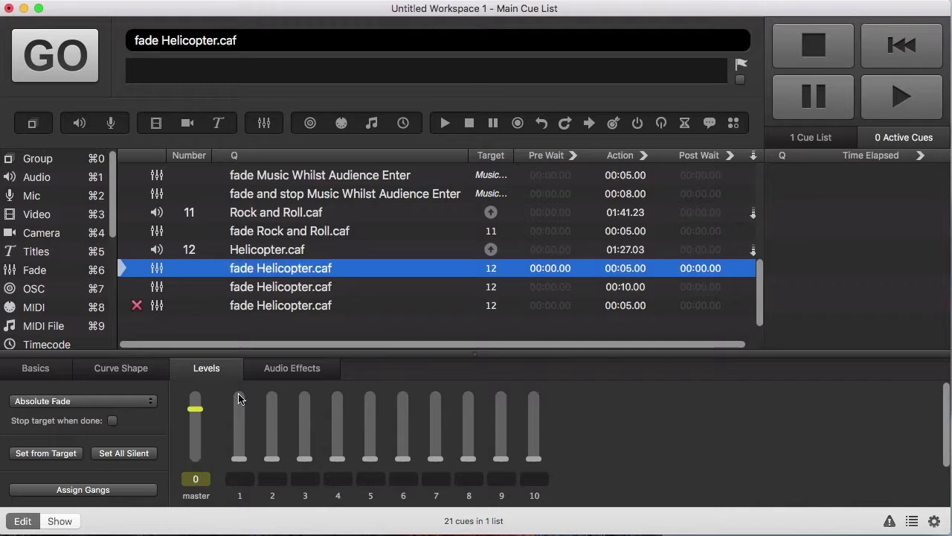
Step: Activate the master level at silent in the last Helicopter.caf fade and set that fade's duration to 3 seconds
click(259, 311)
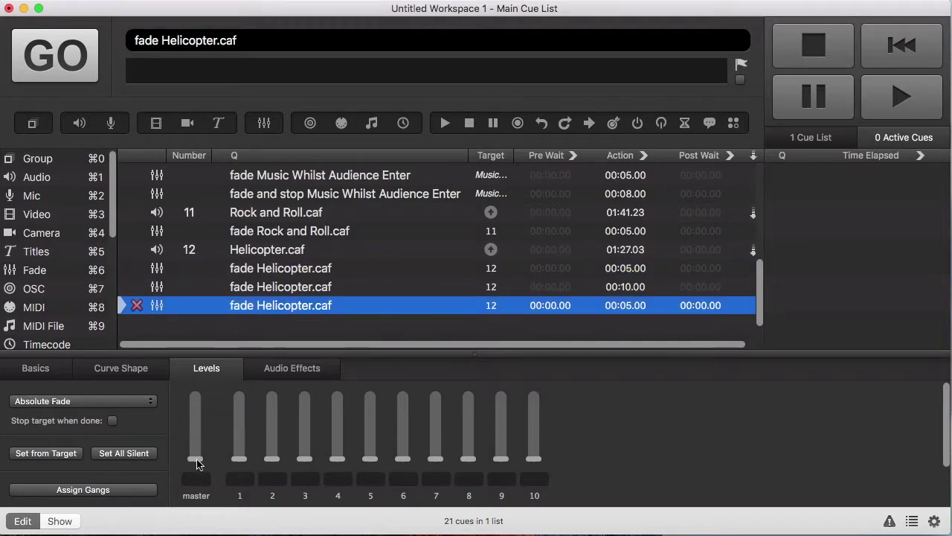
click(198, 477)
click(146, 370)
click(95, 428)
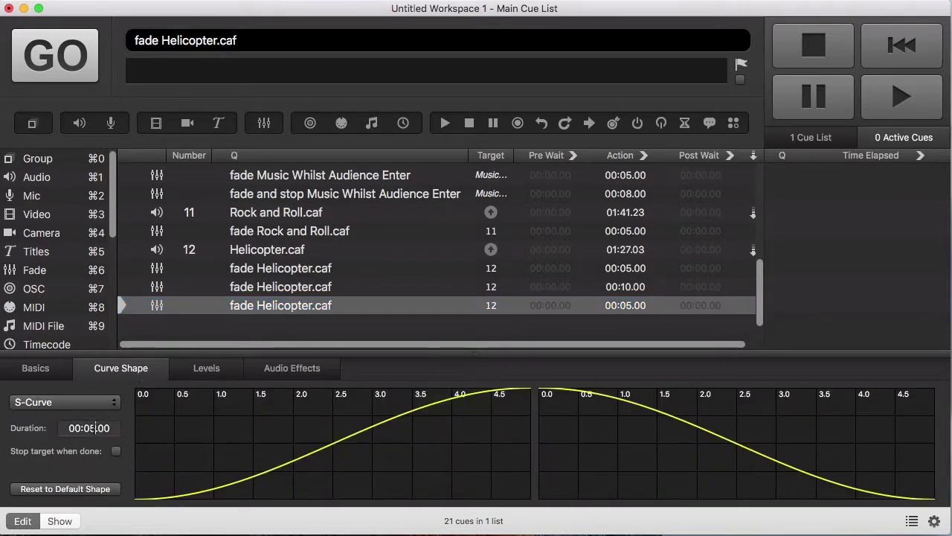
drag(95, 427, 92, 428)
text(3)
key(Return)
Step: Set the first Helicopter.caf fade's duration to 3 seconds and make it auto-continue
click(277, 272)
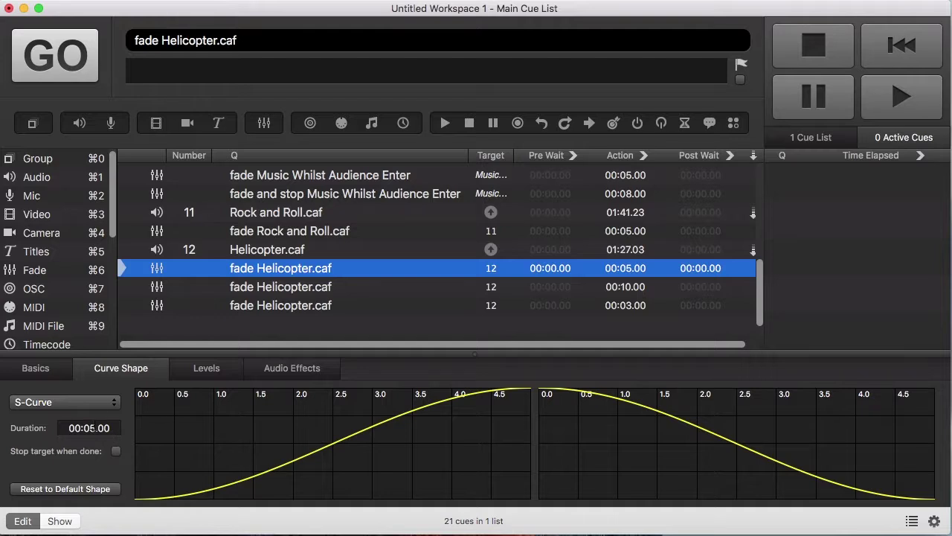
drag(95, 428, 90, 428)
text(3)
key(Return)
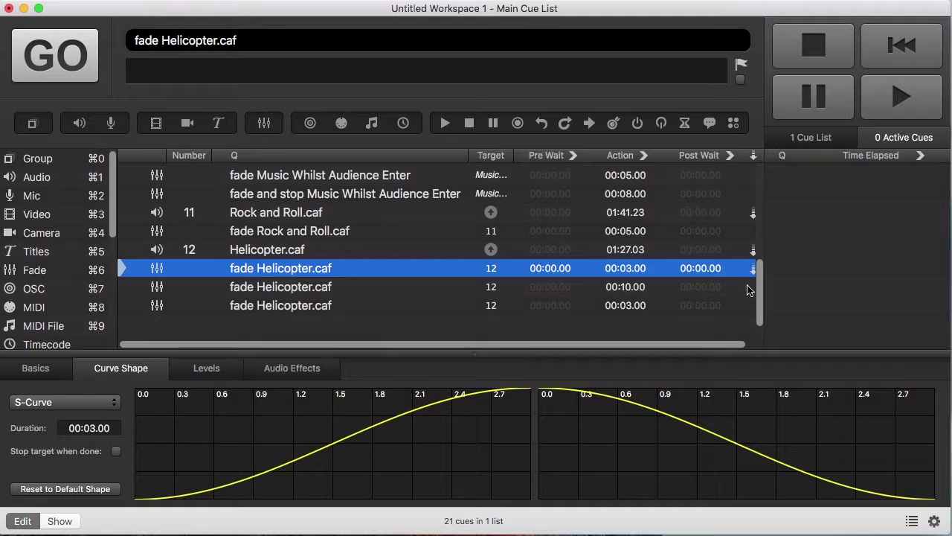
Step: Set the 10-second Helicopter.caf fade to auto-continue with a post wait of 7 seconds
click(749, 288)
double_click(720, 286)
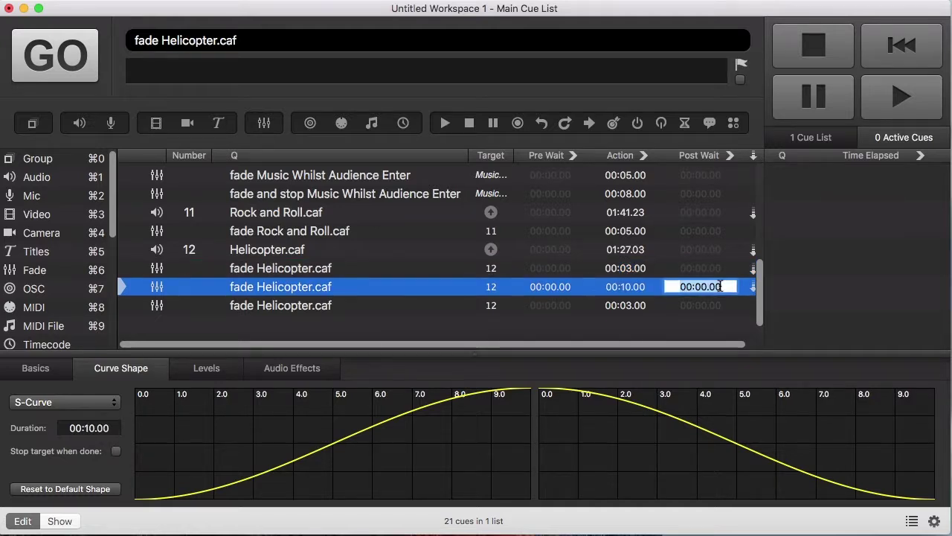
text(7)
key(Return)
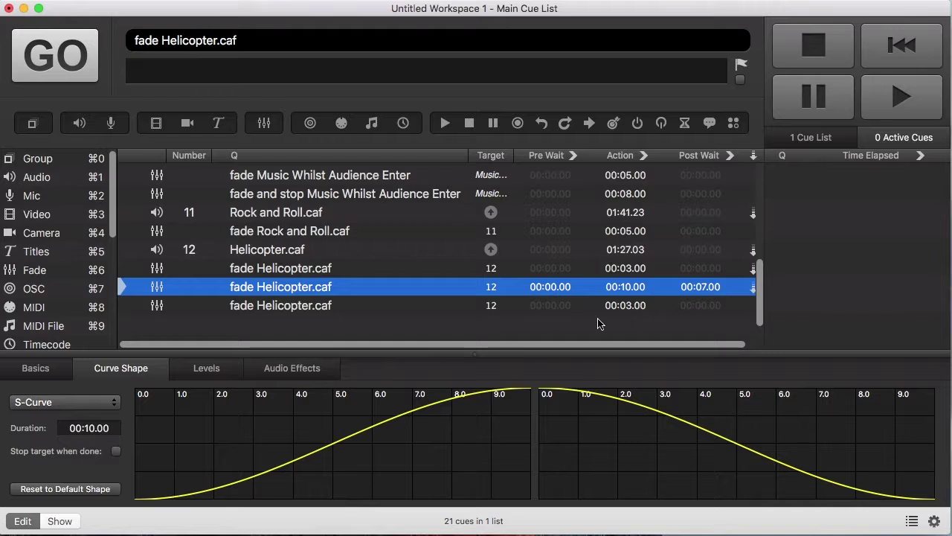
Step: Make the last Helicopter.caf fade stop its target when done, and run the whole sequence from the Helicopter.caf audio cue
click(384, 308)
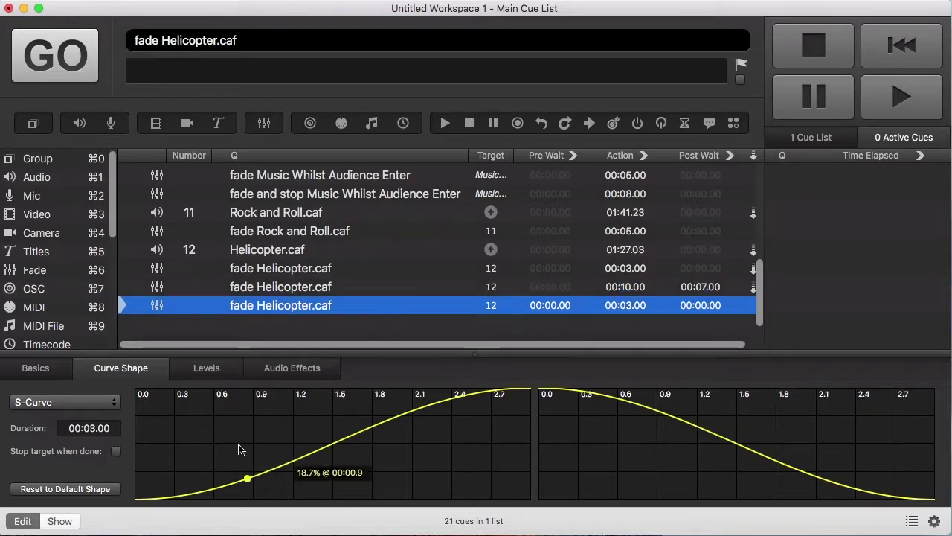
click(116, 451)
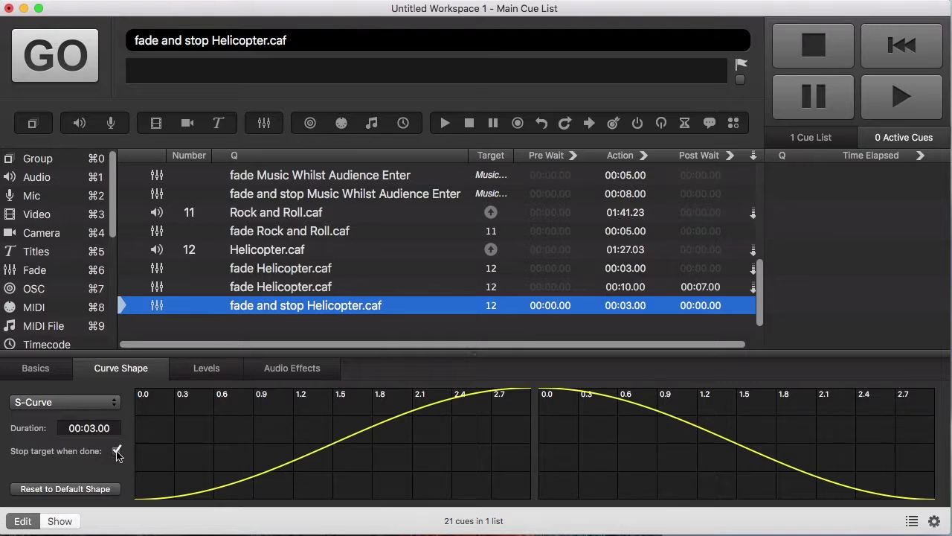
click(334, 256)
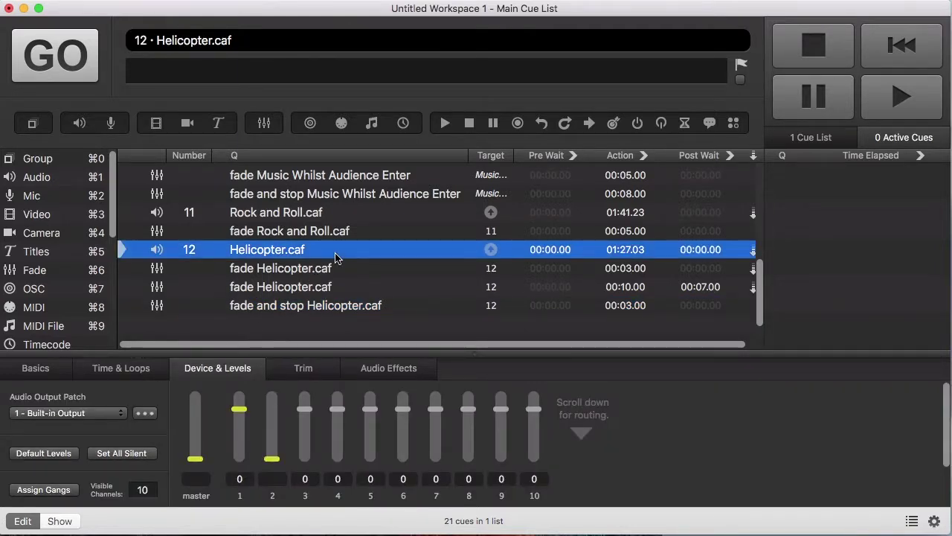
key(space)
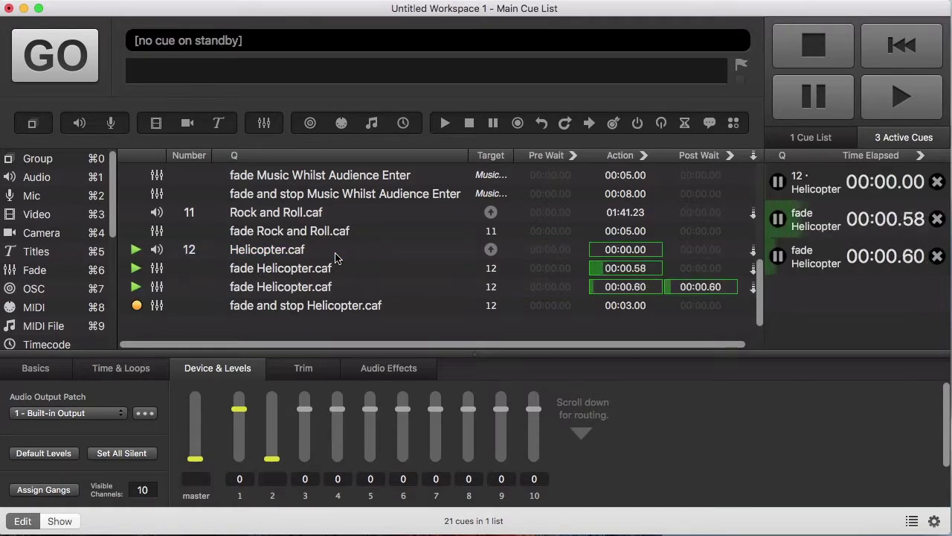